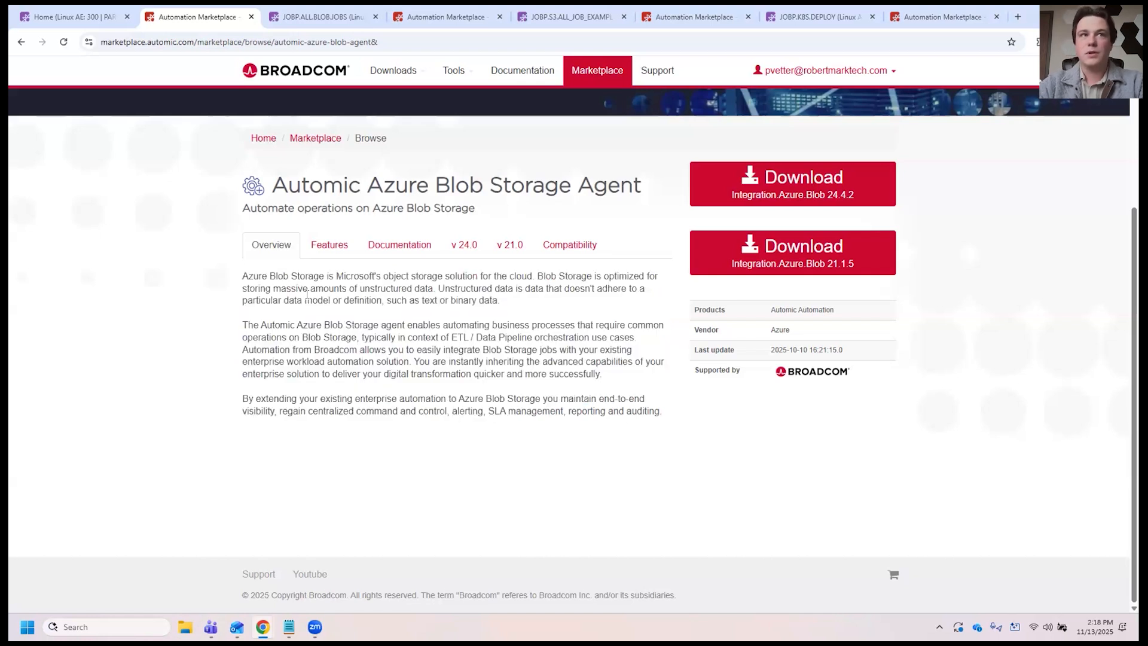
# Step: Review the Azure Blob Storage agent's overview and its features, including the supported job types
pyautogui.moveTo(243, 275); pyautogui.dragTo(661, 411)
pyautogui.click(420, 363)
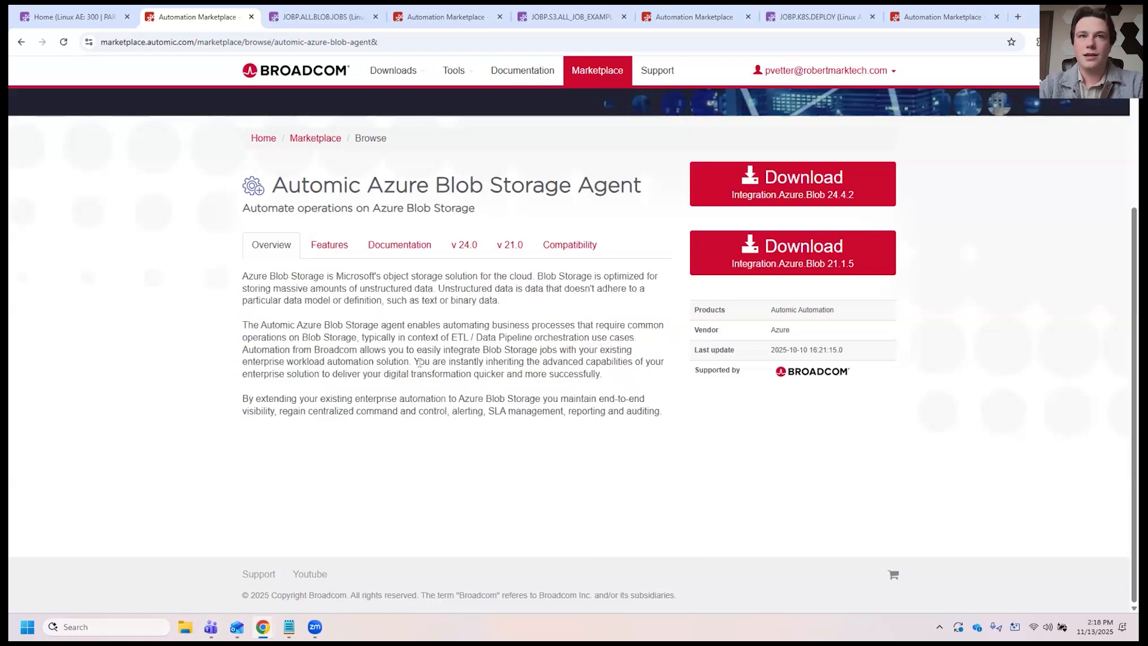
pyautogui.click(330, 245)
pyautogui.moveTo(244, 289); pyautogui.dragTo(411, 502)
pyautogui.click(411, 501)
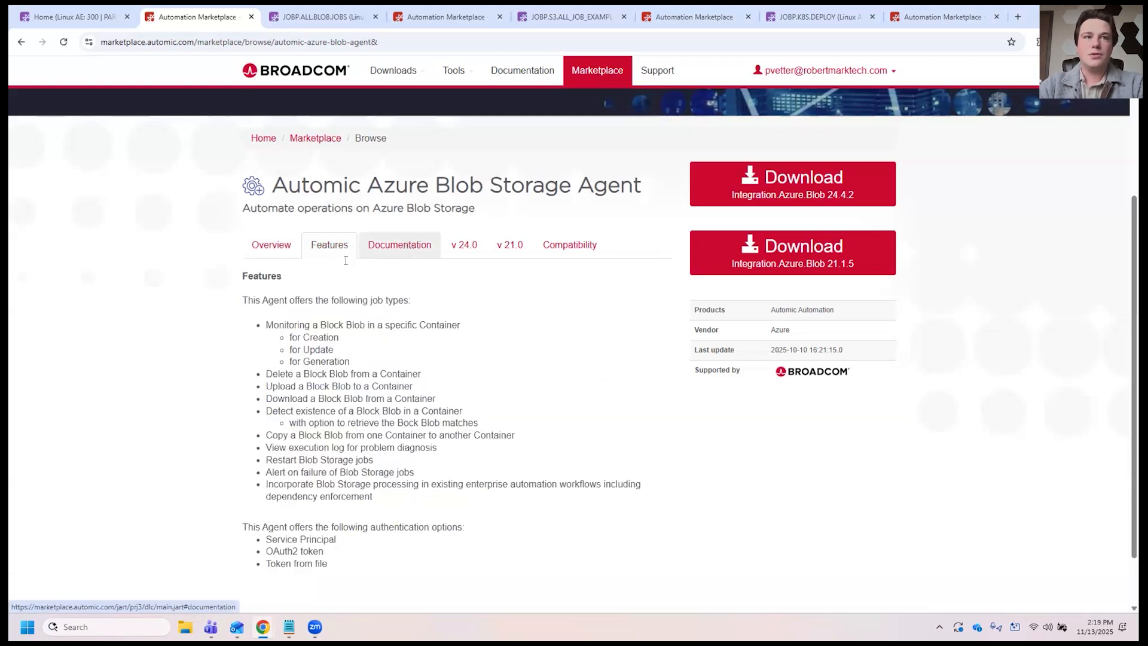
pyautogui.moveTo(268, 320); pyautogui.dragTo(312, 412)
pyautogui.click(301, 384)
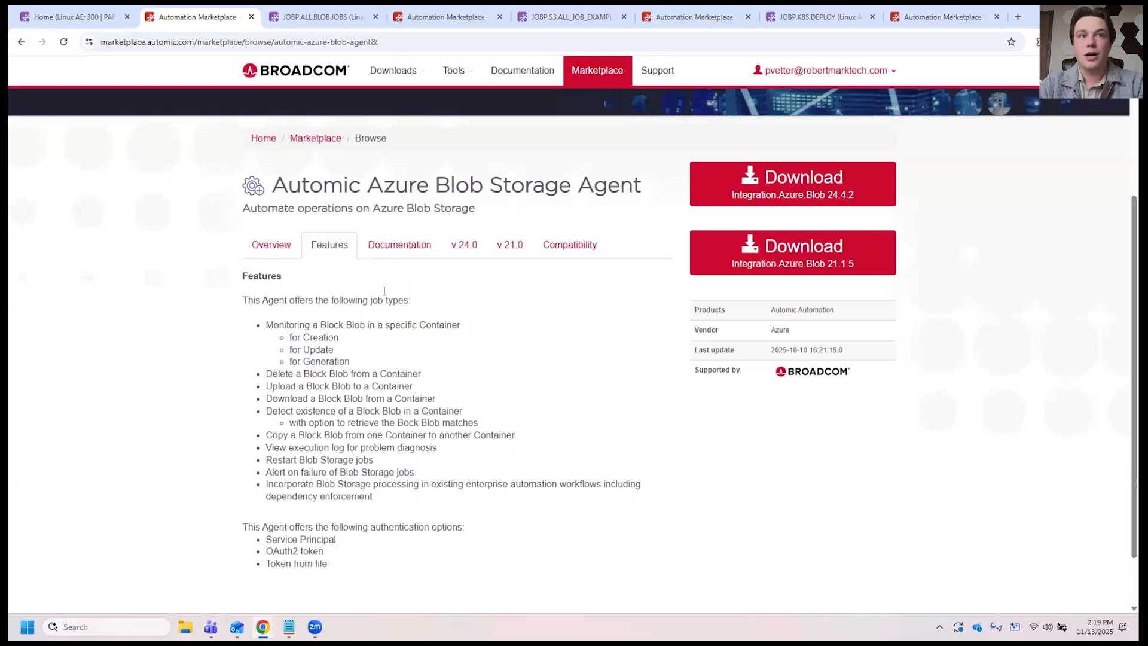
pyautogui.moveTo(268, 321); pyautogui.dragTo(370, 499)
pyautogui.click(372, 500)
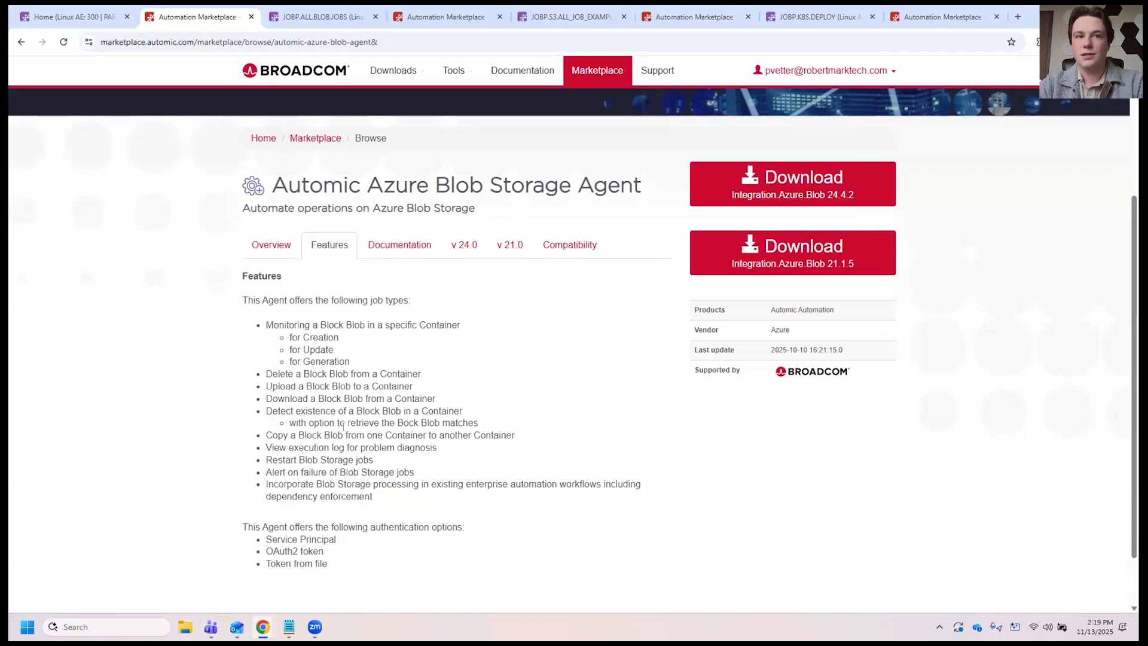
# Step: Review the agent's documentation reference, the v 24.0 and v 21.0 download lists, and the compatibility information
pyautogui.click(391, 251)
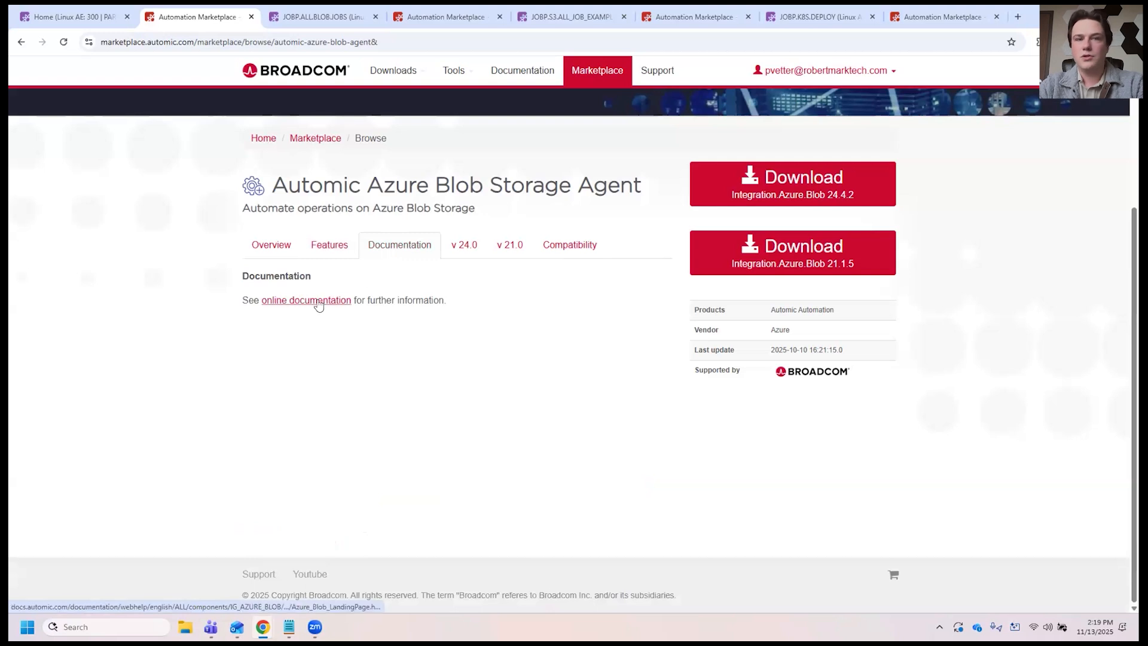
pyautogui.click(467, 246)
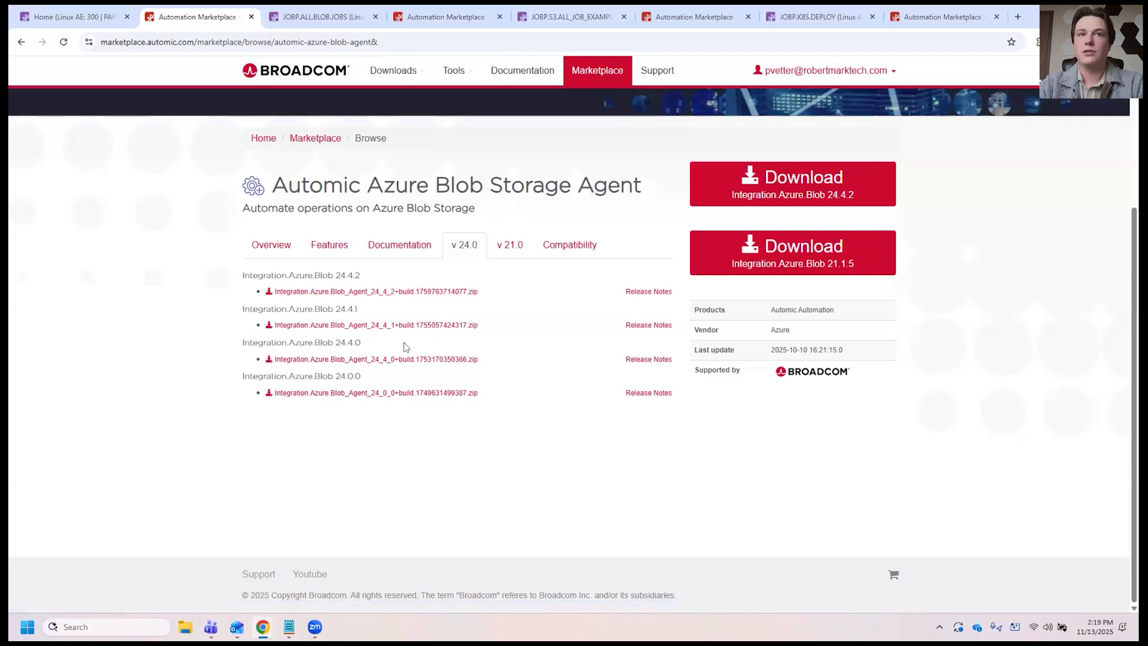
pyautogui.click(514, 251)
pyautogui.click(580, 251)
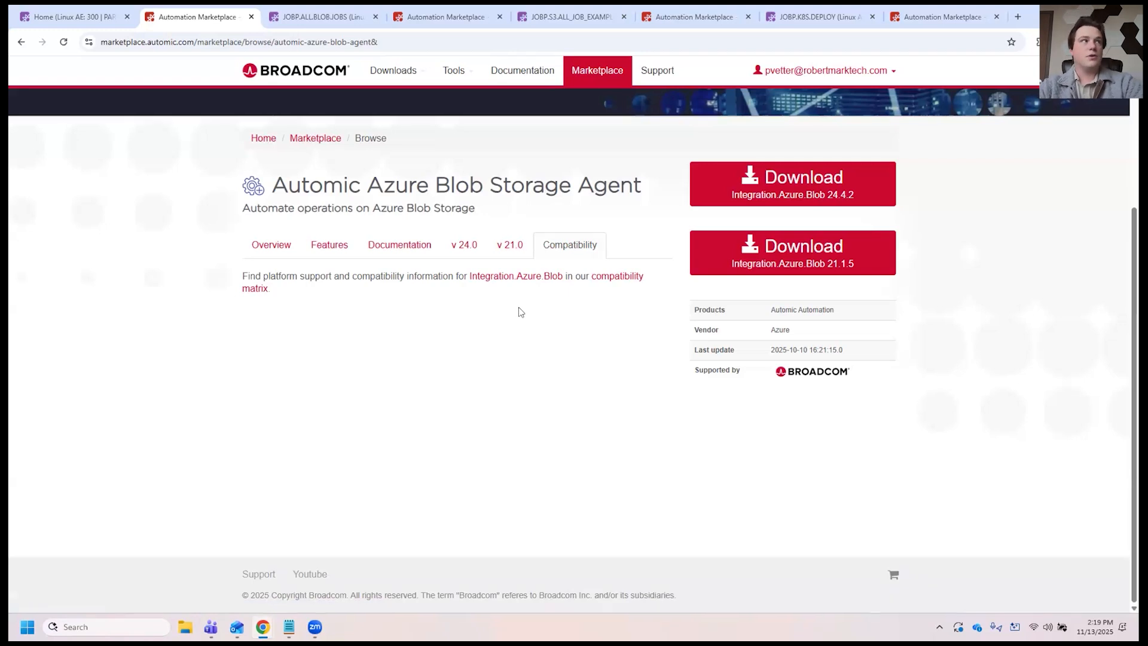
# Step: Switch to the JOBP.ALL.BLOB.JOBS workflow in Automic and examine its sequence of Azure Blob jobs from UPLOAD to END
pyautogui.click(339, 17)
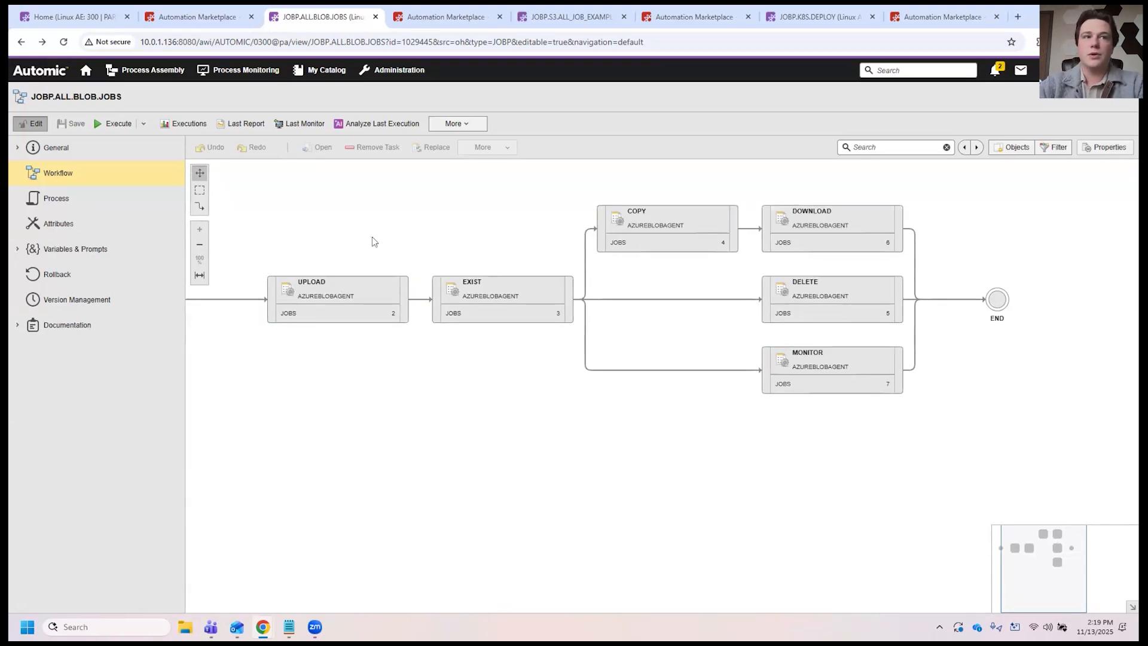
pyautogui.moveTo(323, 312); pyautogui.dragTo(337, 310)
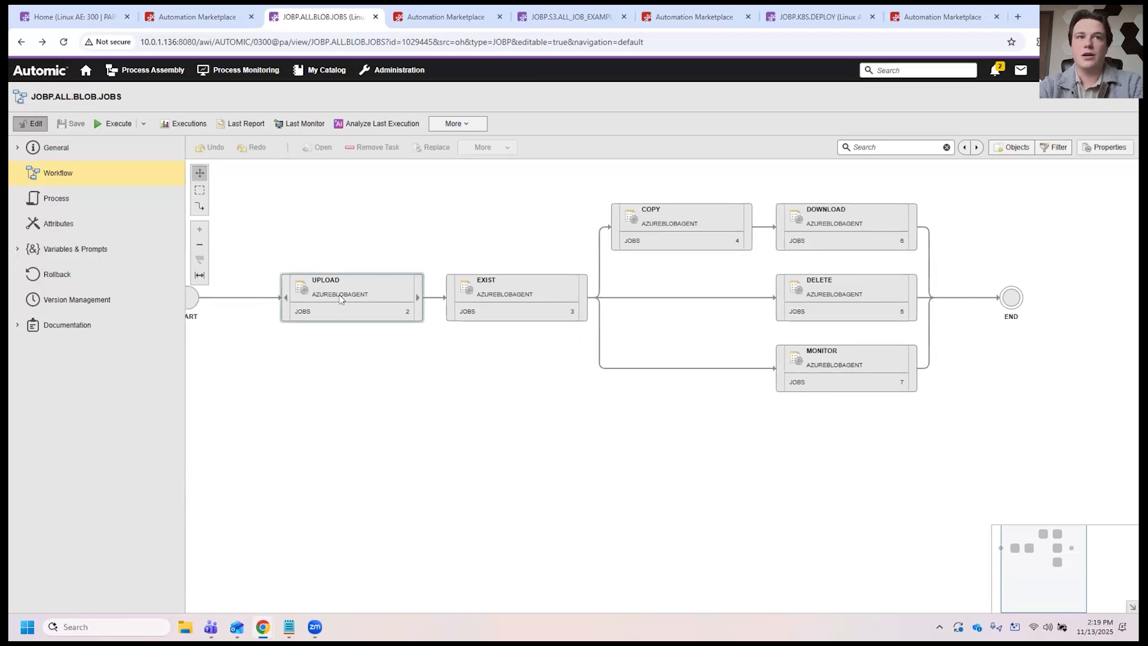
pyautogui.moveTo(340, 299)
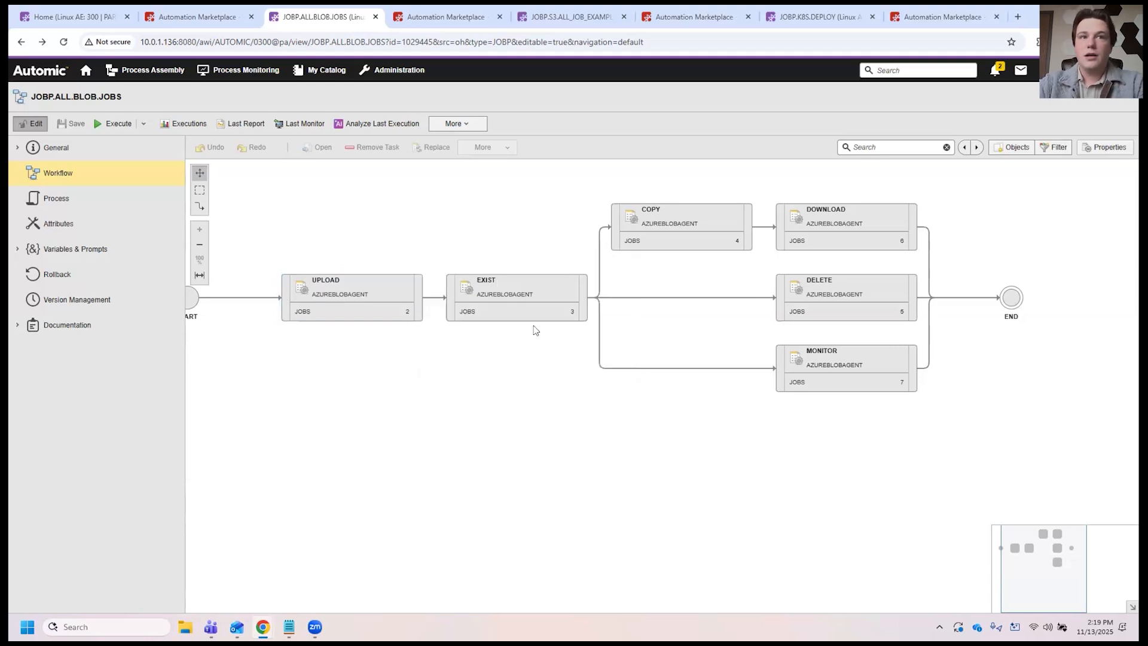
pyautogui.moveTo(499, 291)
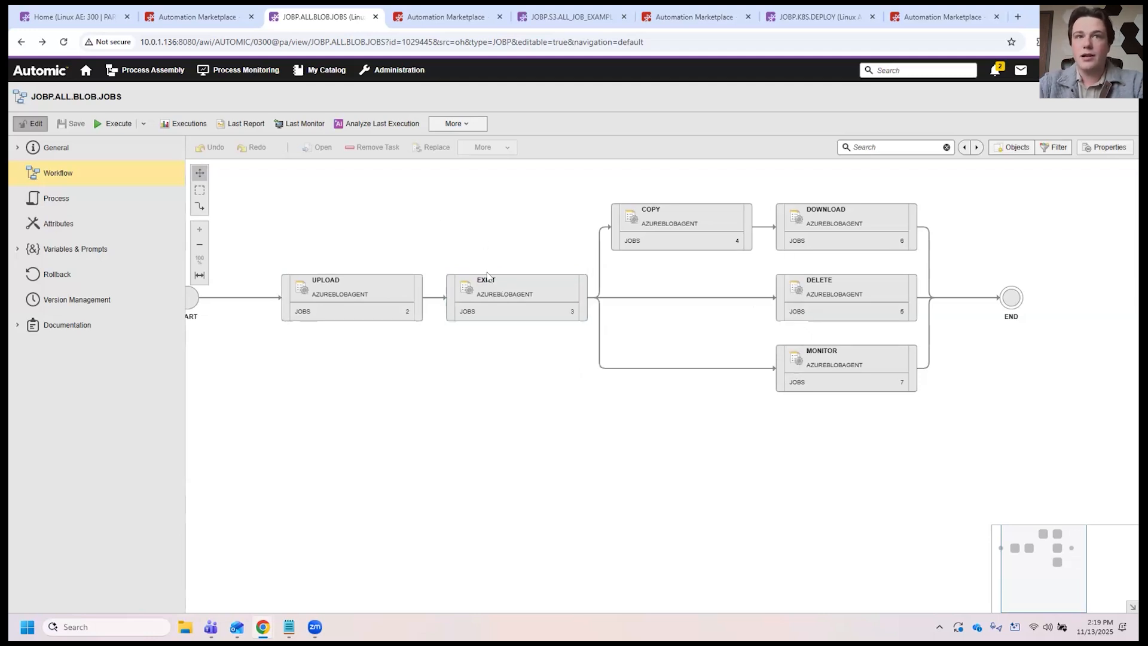
pyautogui.moveTo(504, 251); pyautogui.dragTo(399, 253)
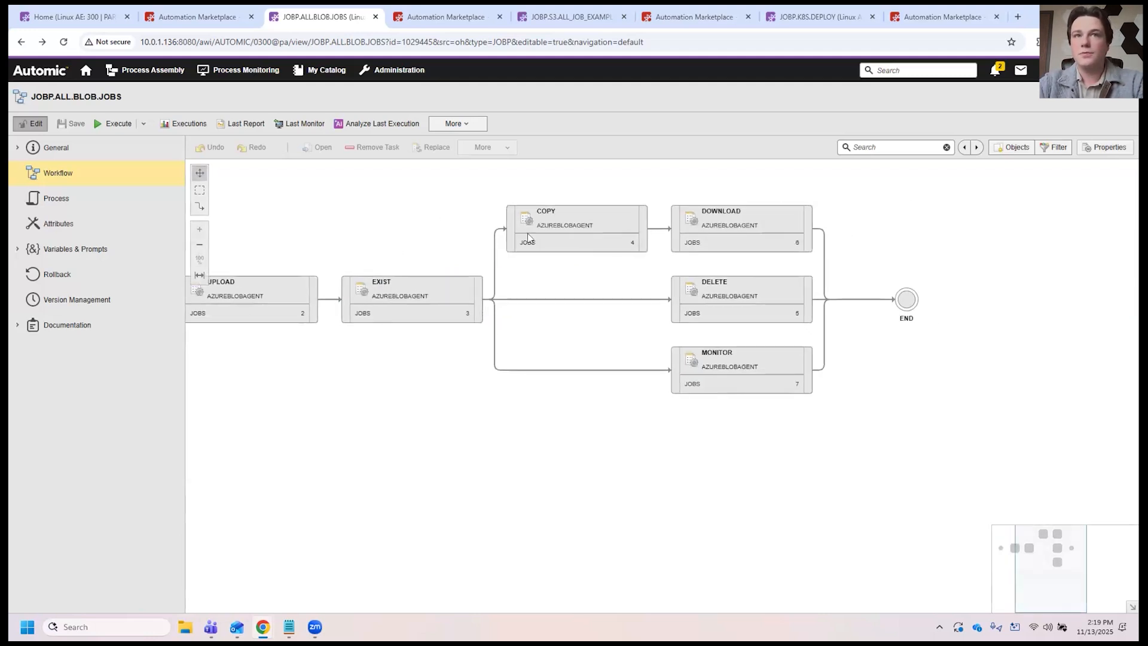
pyautogui.moveTo(566, 261); pyautogui.dragTo(485, 276)
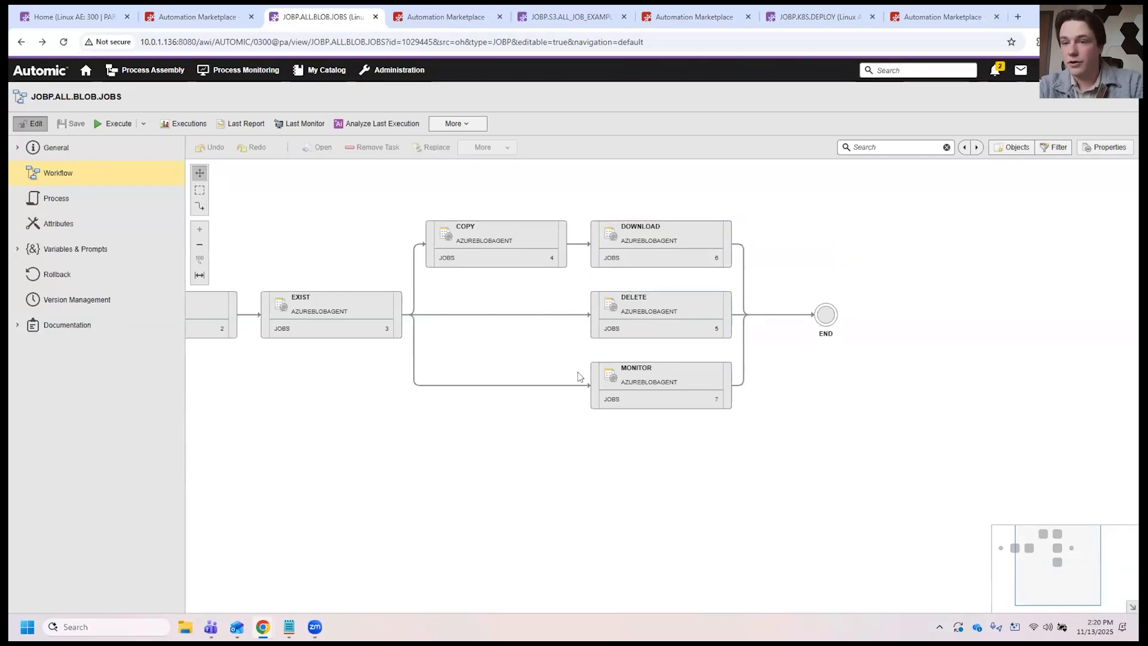
pyautogui.moveTo(567, 349); pyautogui.dragTo(797, 358)
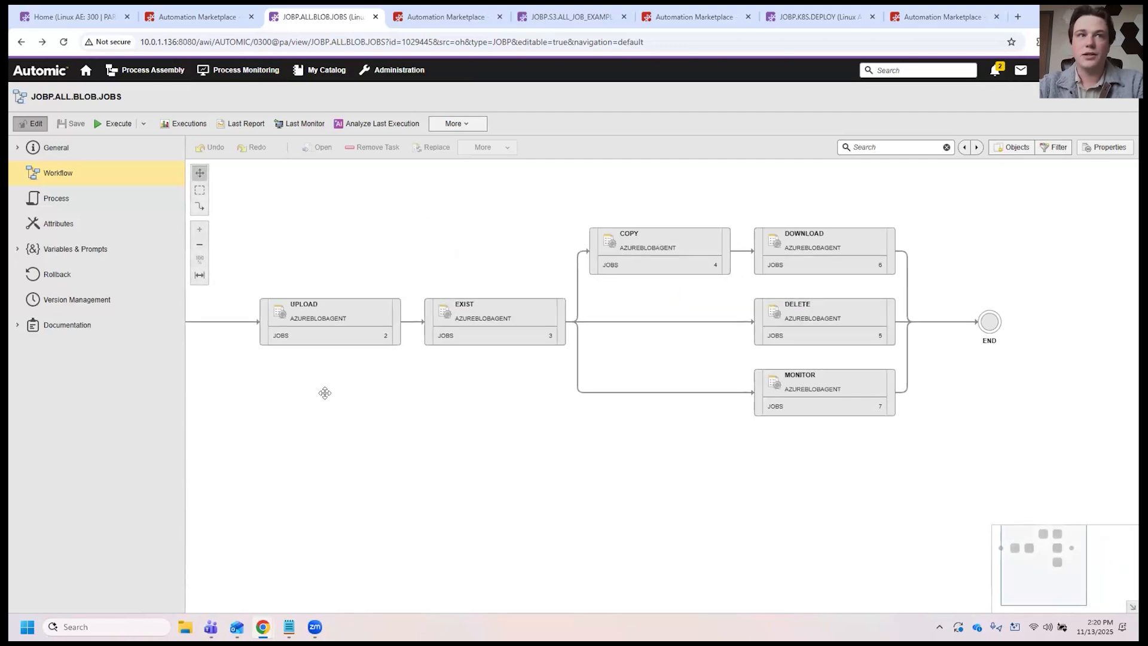
# Step: Open the UPLOAD job from the workflow and inspect the connections available to it
pyautogui.moveTo(325, 393); pyautogui.dragTo(448, 375)
pyautogui.doubleClick(442, 301)
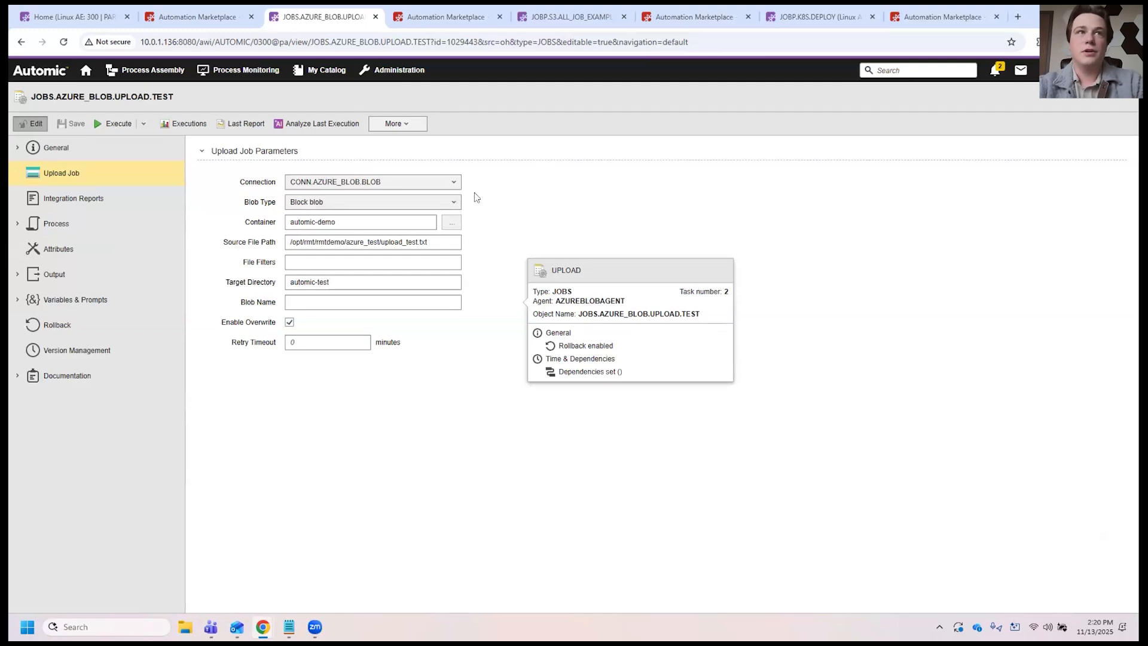
pyautogui.click(445, 184)
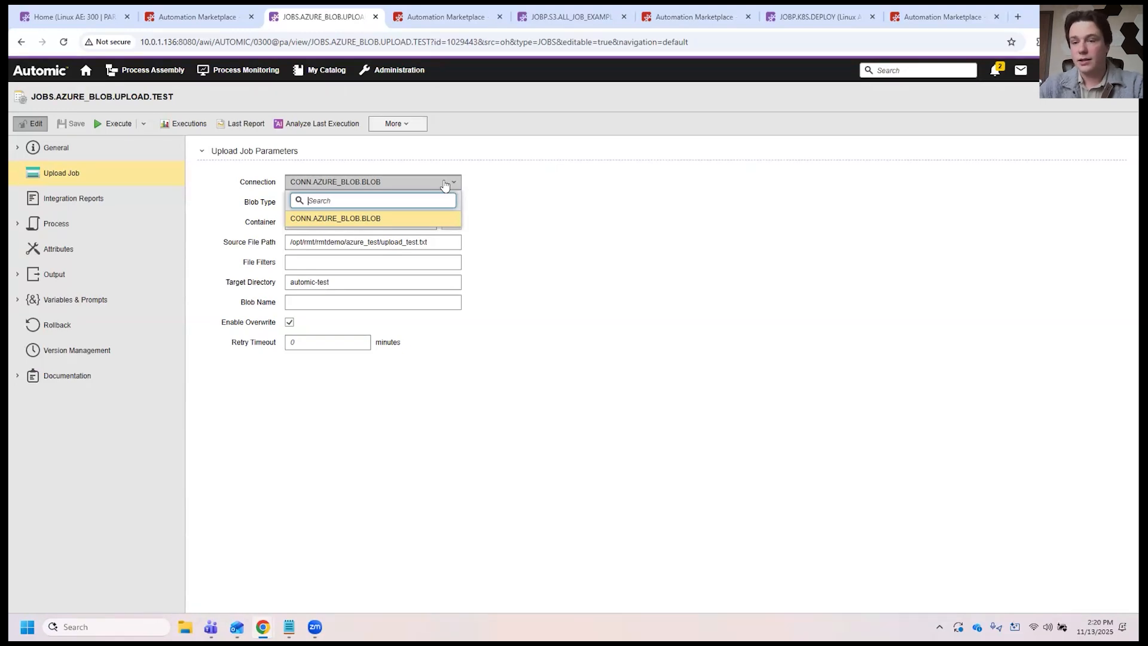
pyautogui.click(445, 183)
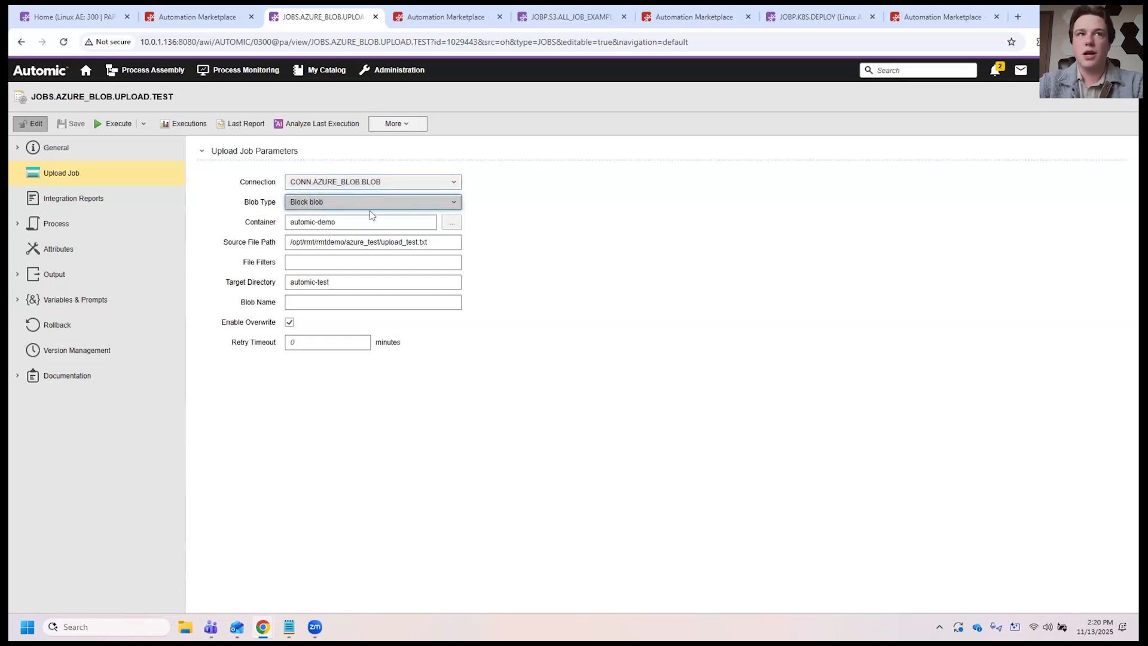
# Step: Browse the available containers for the upload job and choose automic-demo
pyautogui.click(434, 221)
pyautogui.moveTo(290, 224); pyautogui.dragTo(347, 224)
pyautogui.click(352, 224)
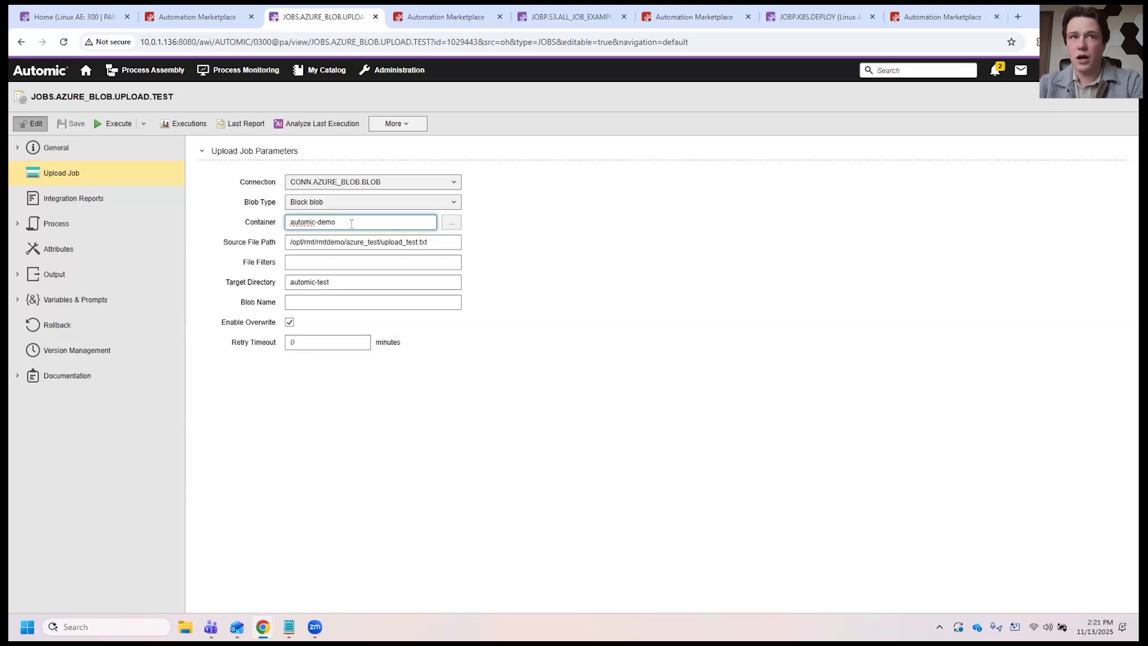
pyautogui.click(437, 217)
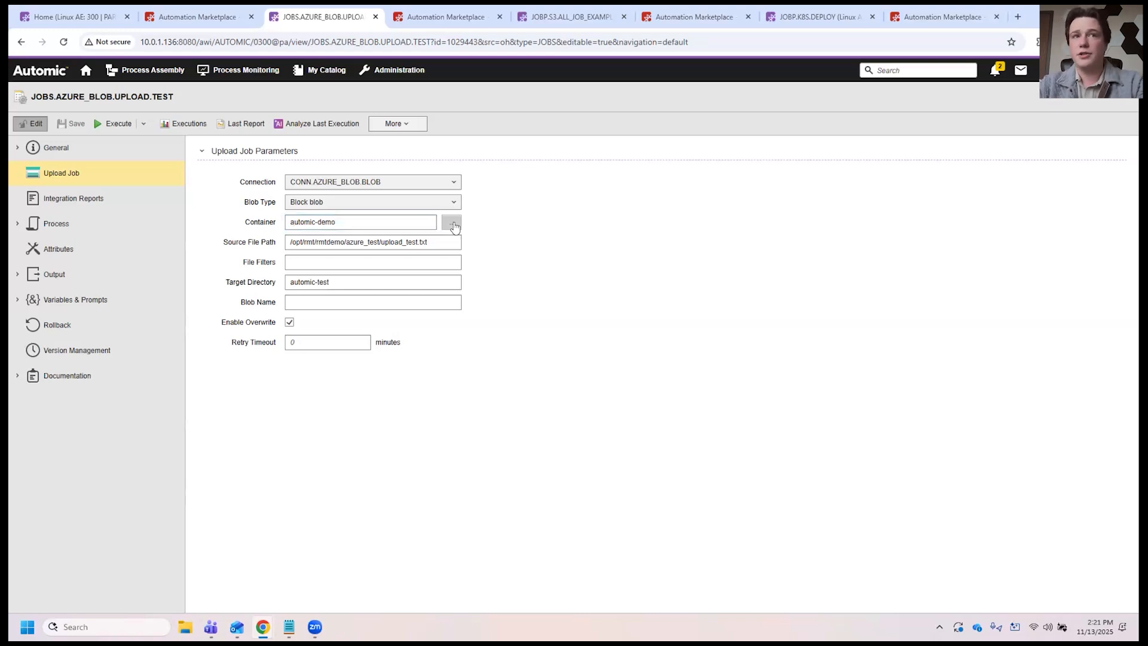
pyautogui.click(452, 222)
pyautogui.tripleClick(446, 170)
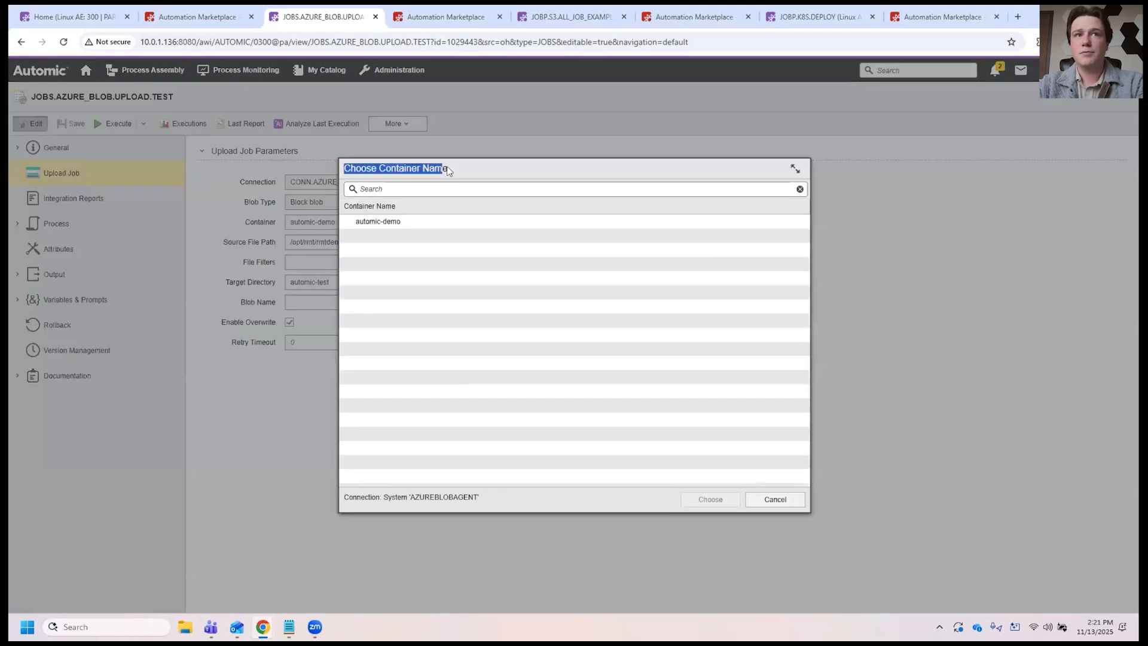
pyautogui.click(407, 250)
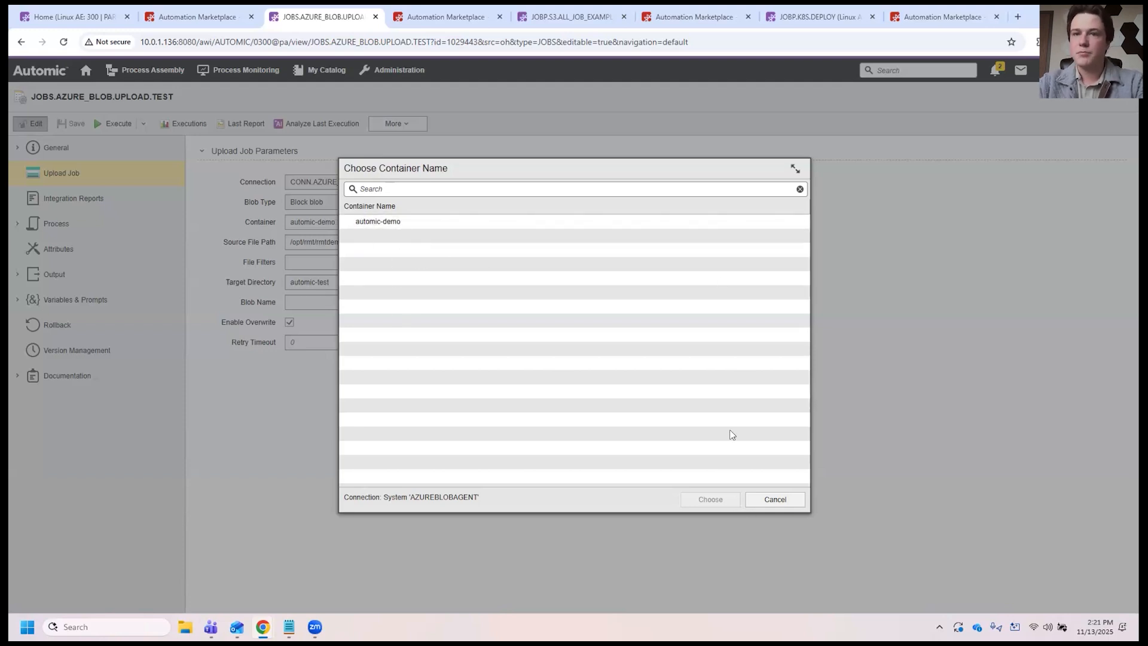
pyautogui.click(398, 224)
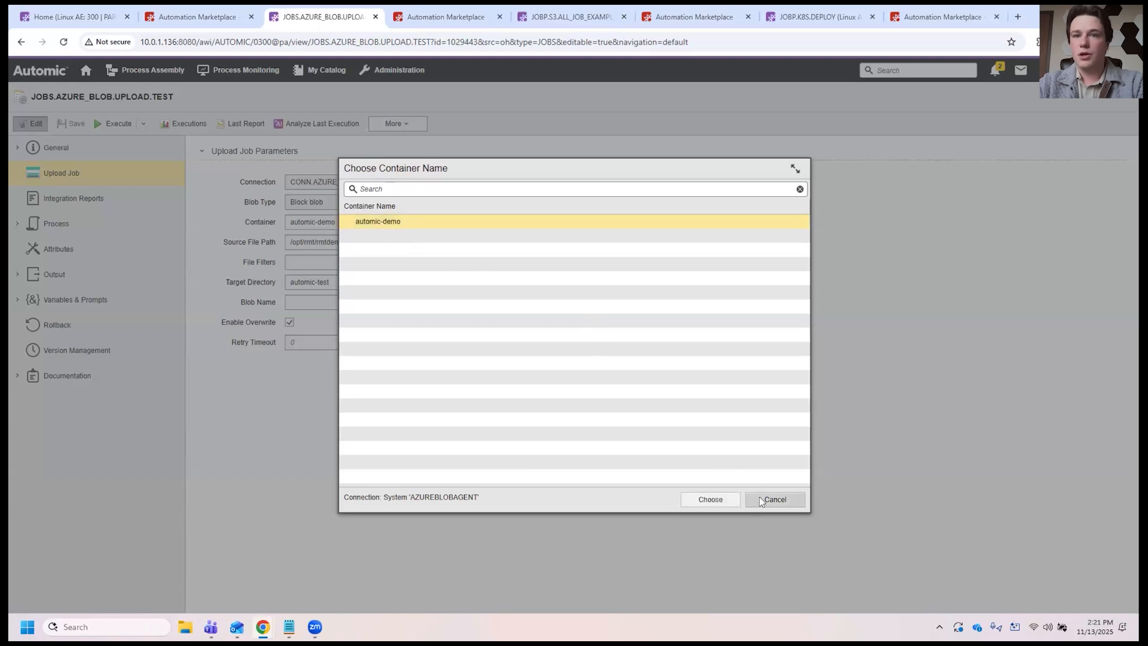
pyautogui.click(372, 226)
pyautogui.click(717, 505)
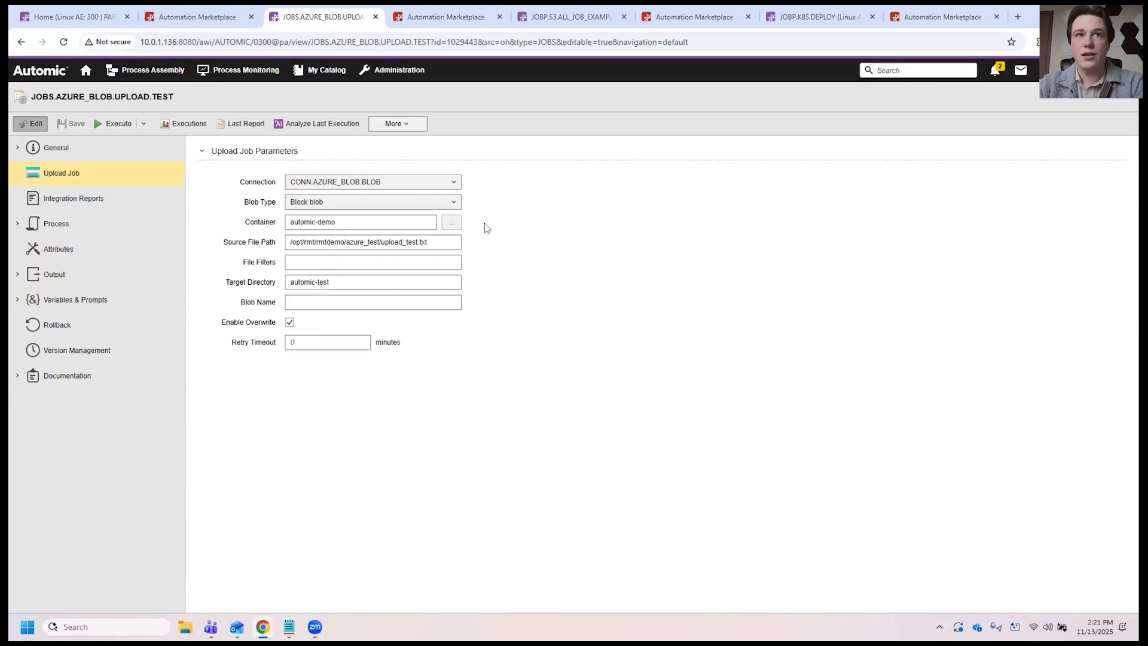
pyautogui.click(451, 225)
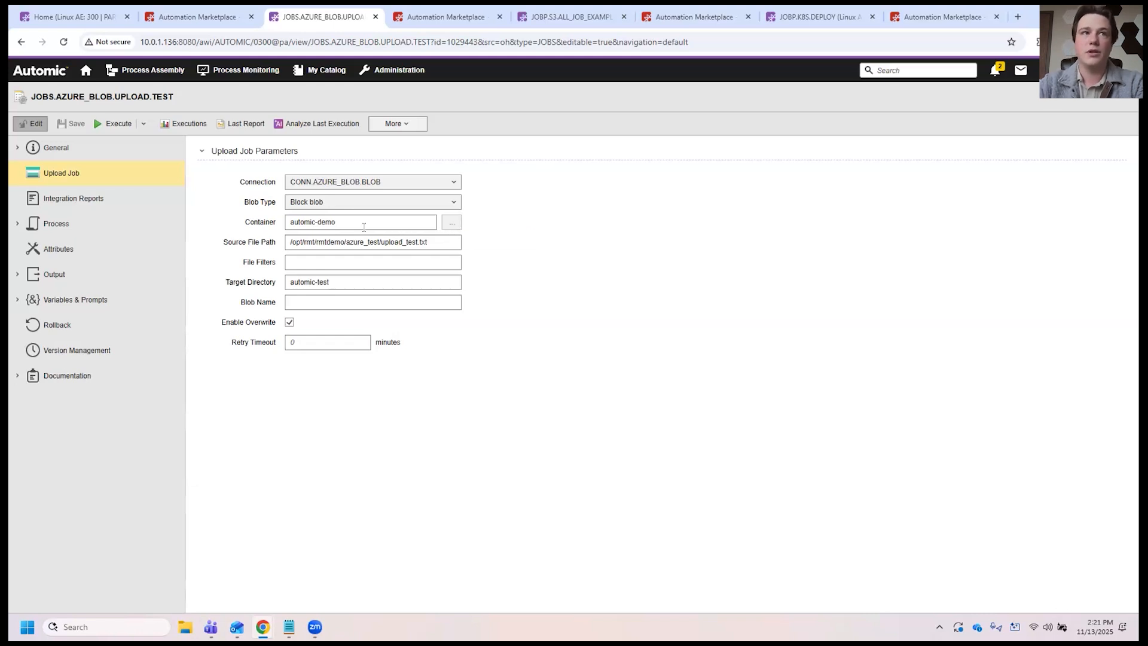
# Step: Examine the upload job's source file path, checking the directory portion and the file name separately
pyautogui.click(290, 242)
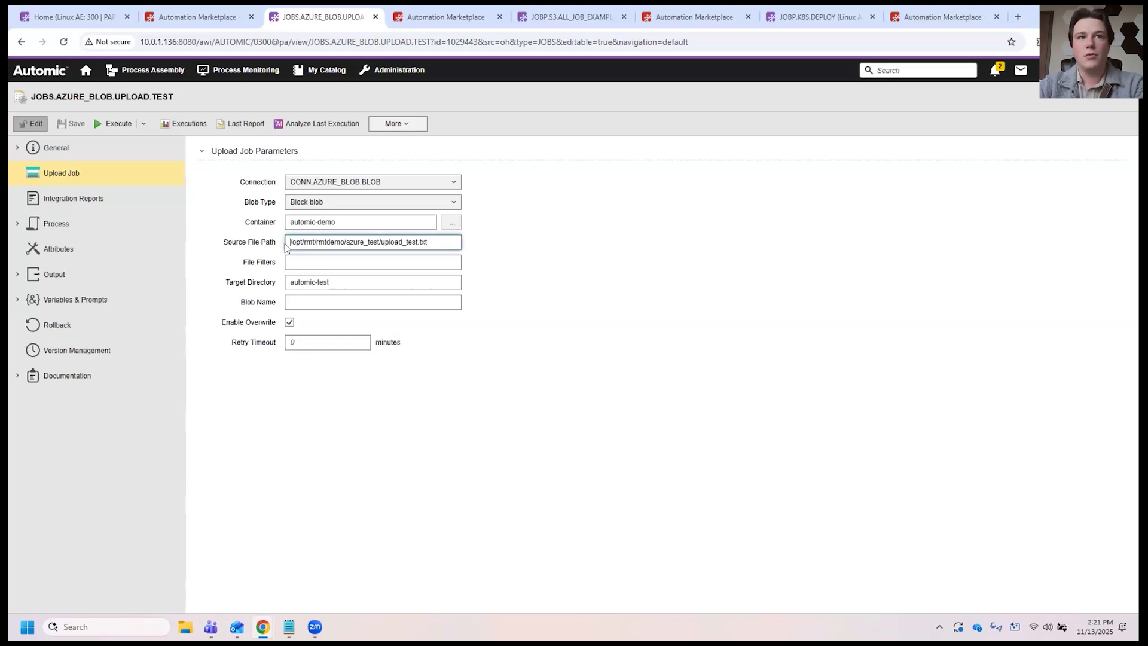
pyautogui.tripleClick(264, 242)
pyautogui.click(264, 242)
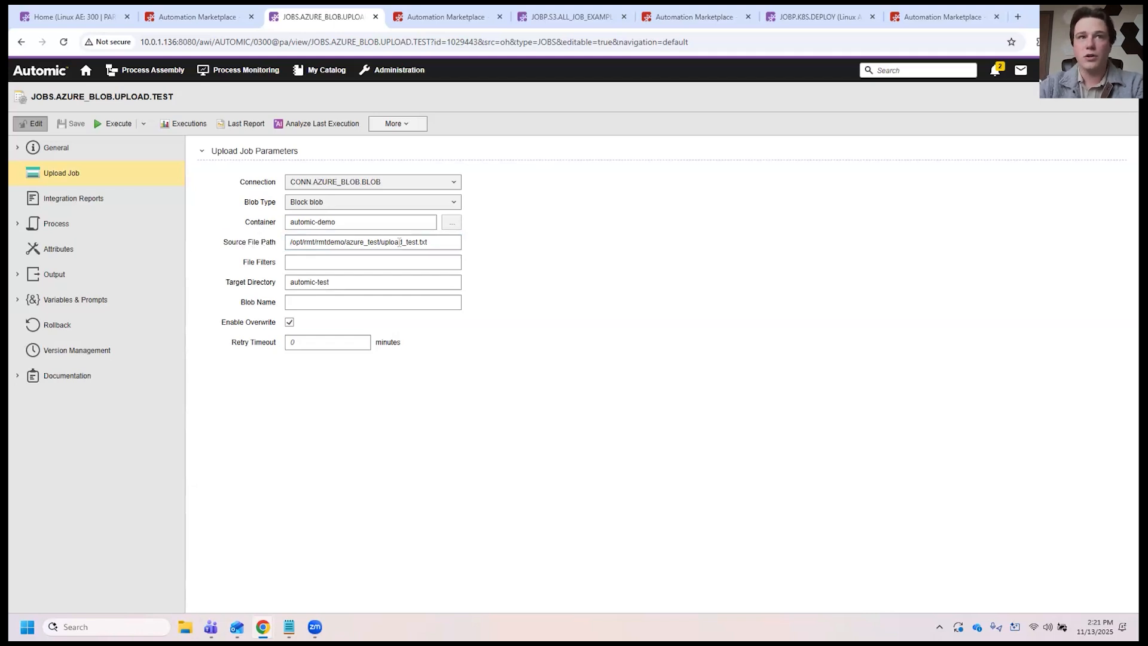
pyautogui.moveTo(380, 242); pyautogui.dragTo(288, 245)
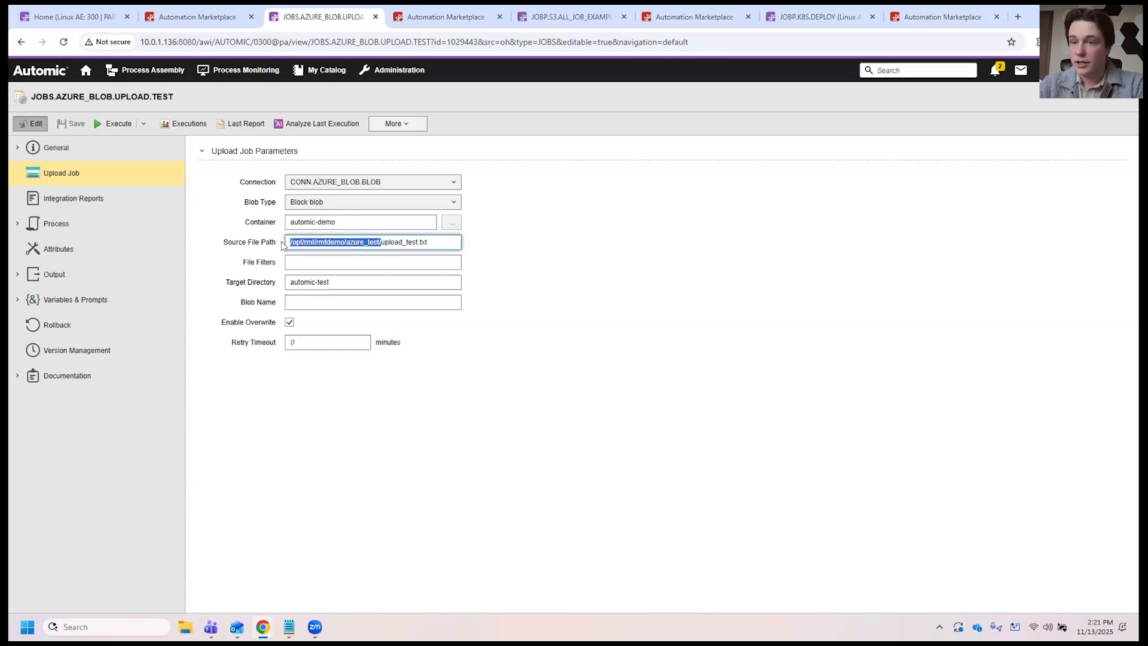
pyautogui.click(383, 242)
pyautogui.moveTo(427, 242); pyautogui.dragTo(383, 243)
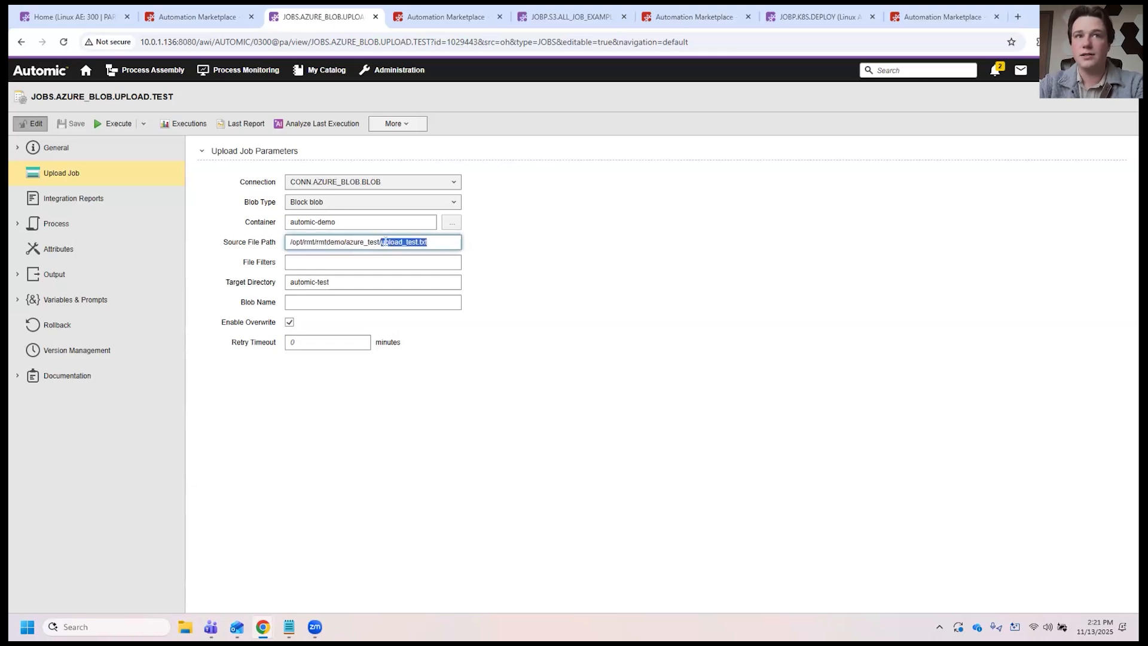
pyautogui.click(428, 242)
pyautogui.moveTo(428, 241); pyautogui.dragTo(381, 242)
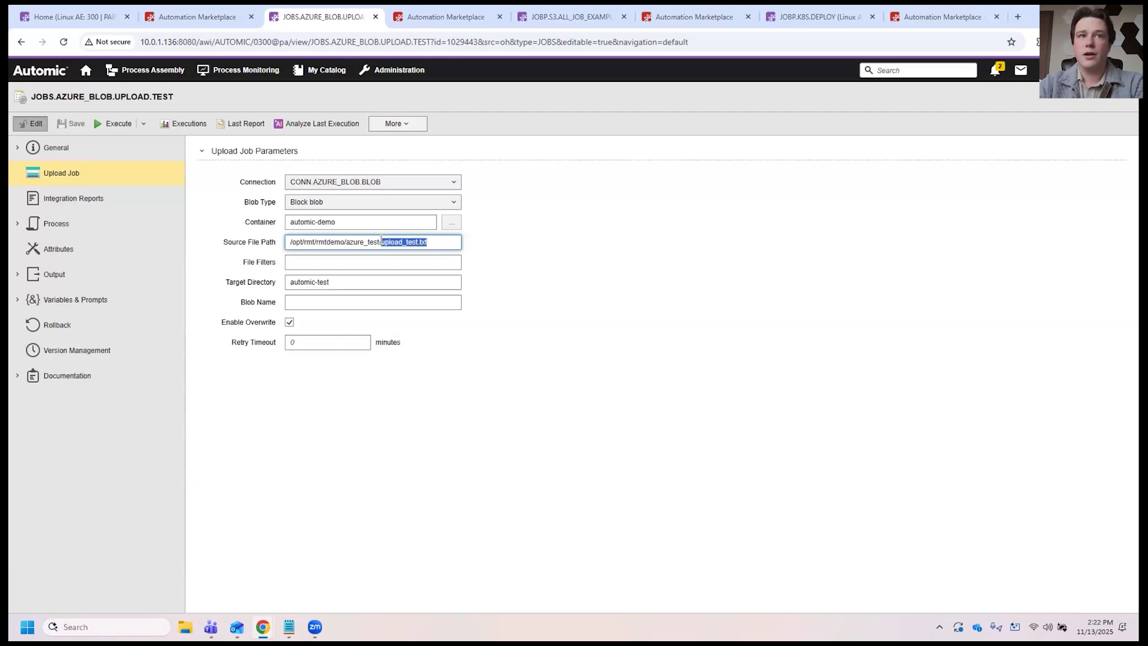
pyautogui.click(428, 242)
pyautogui.moveTo(429, 242); pyautogui.dragTo(383, 242)
pyautogui.click(427, 242)
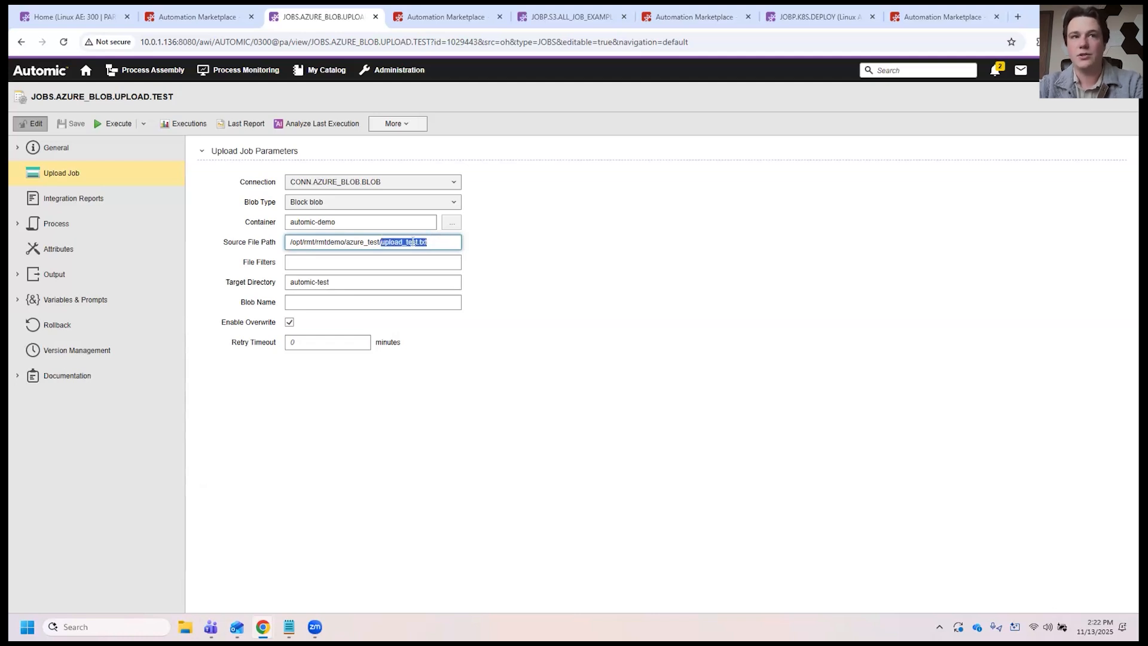
pyautogui.click(430, 239)
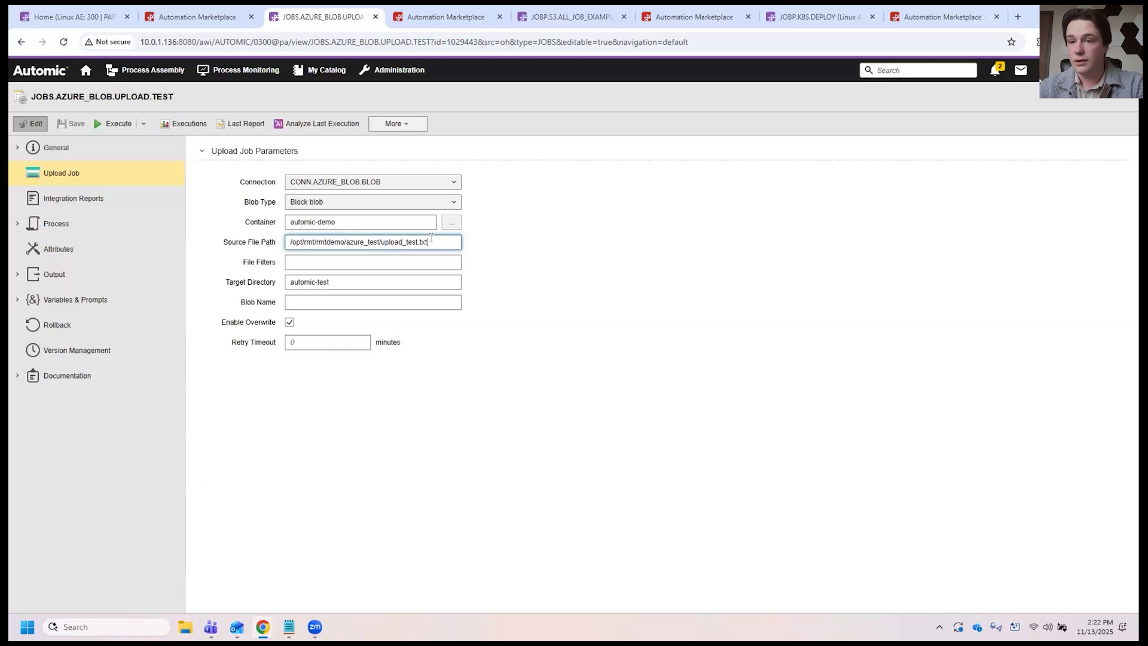
# Step: Examine the upload job's file filters in relation to the source file name, along with its target directory
pyautogui.click(326, 261)
pyautogui.moveTo(247, 262); pyautogui.dragTo(271, 261)
pyautogui.click(268, 261)
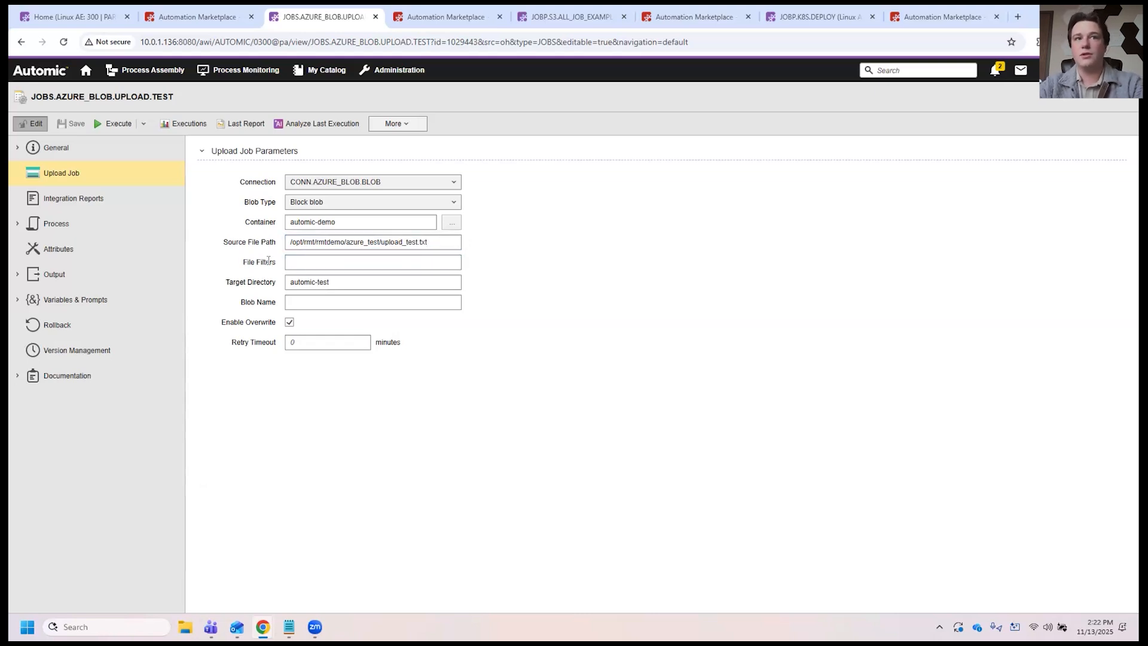
pyautogui.moveTo(421, 242); pyautogui.dragTo(381, 244)
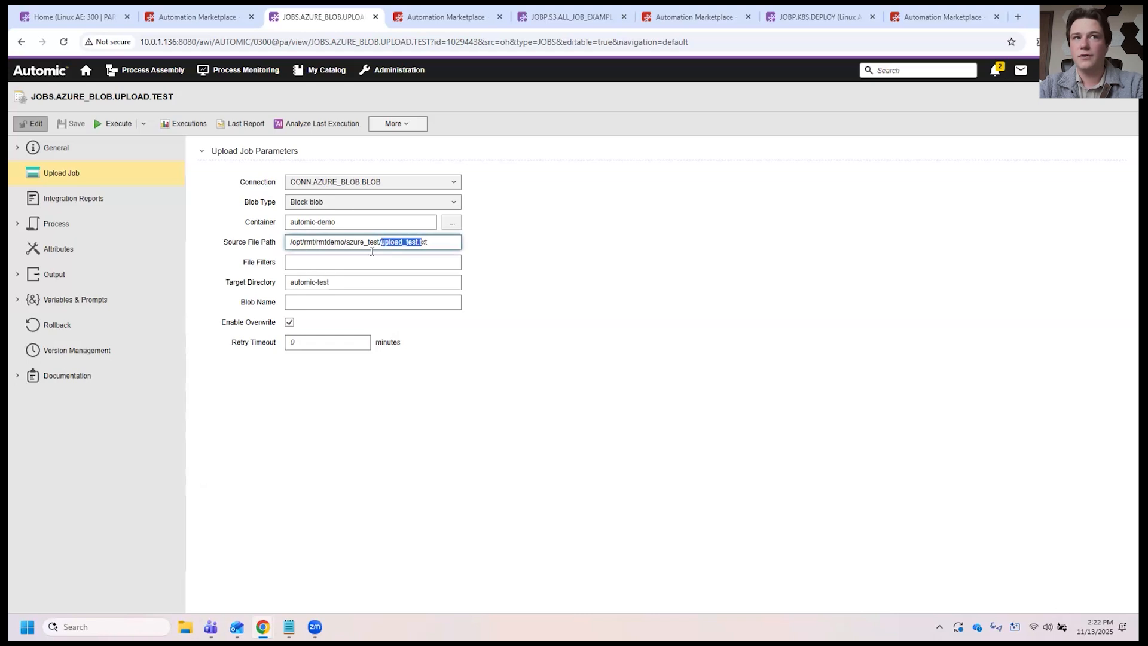
pyautogui.press('Tab')
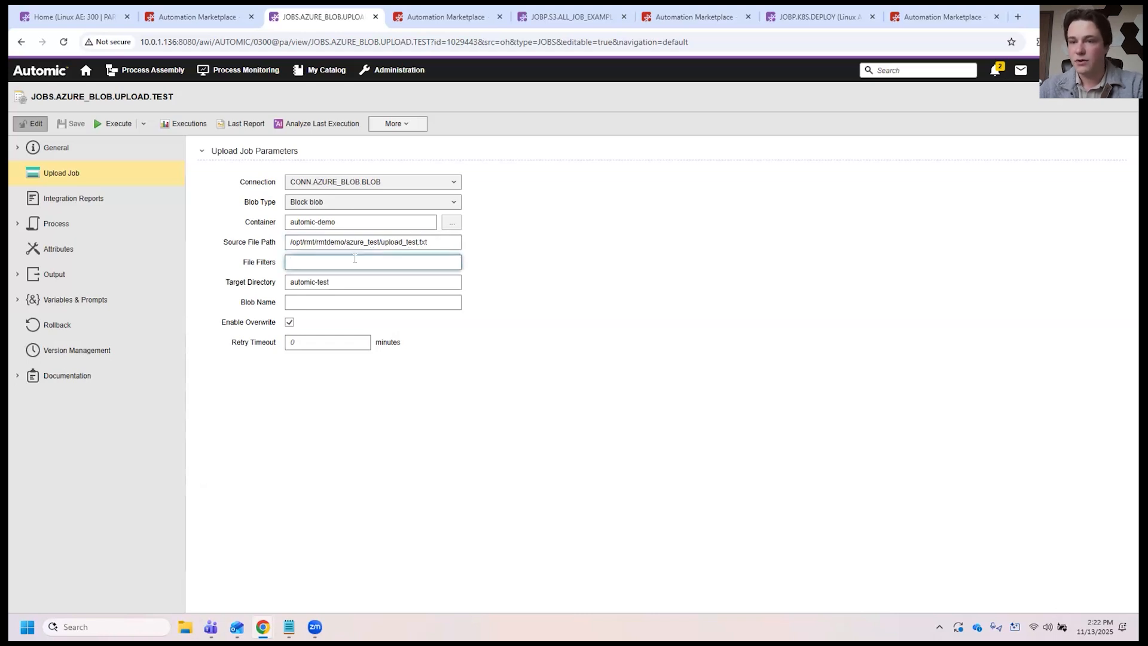
pyautogui.click(302, 284)
pyautogui.moveTo(274, 284); pyautogui.dragTo(225, 282)
pyautogui.click(262, 283)
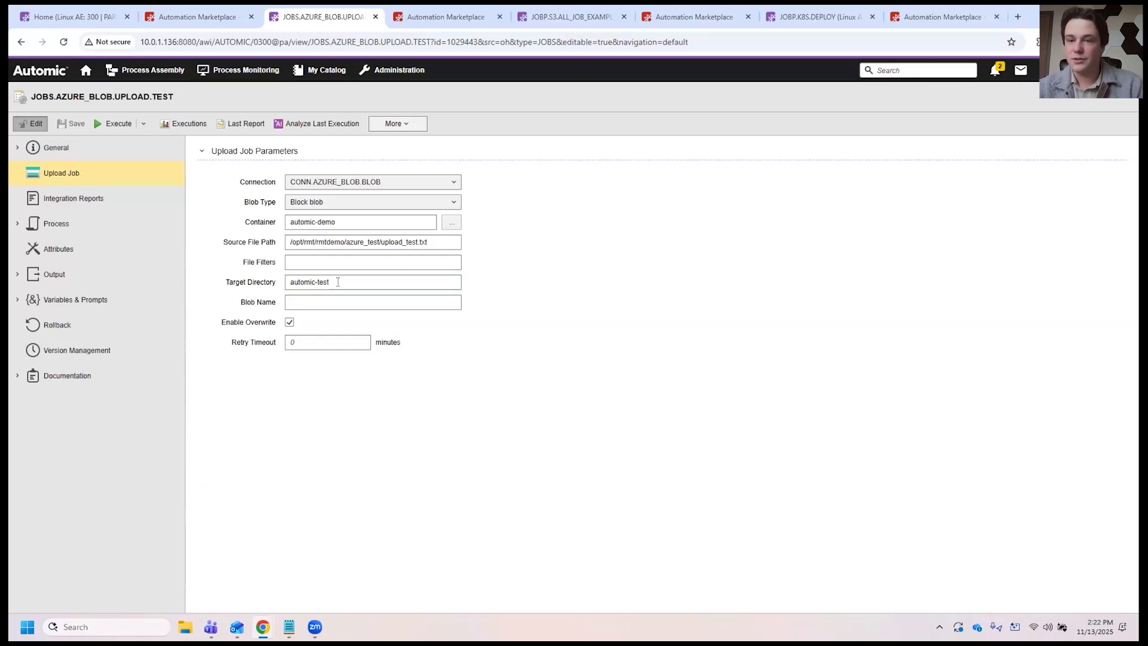
# Step: Examine the upload job's target directory in relation to the file name in its source file path
pyautogui.tripleClick(337, 282)
pyautogui.moveTo(335, 281); pyautogui.dragTo(283, 285)
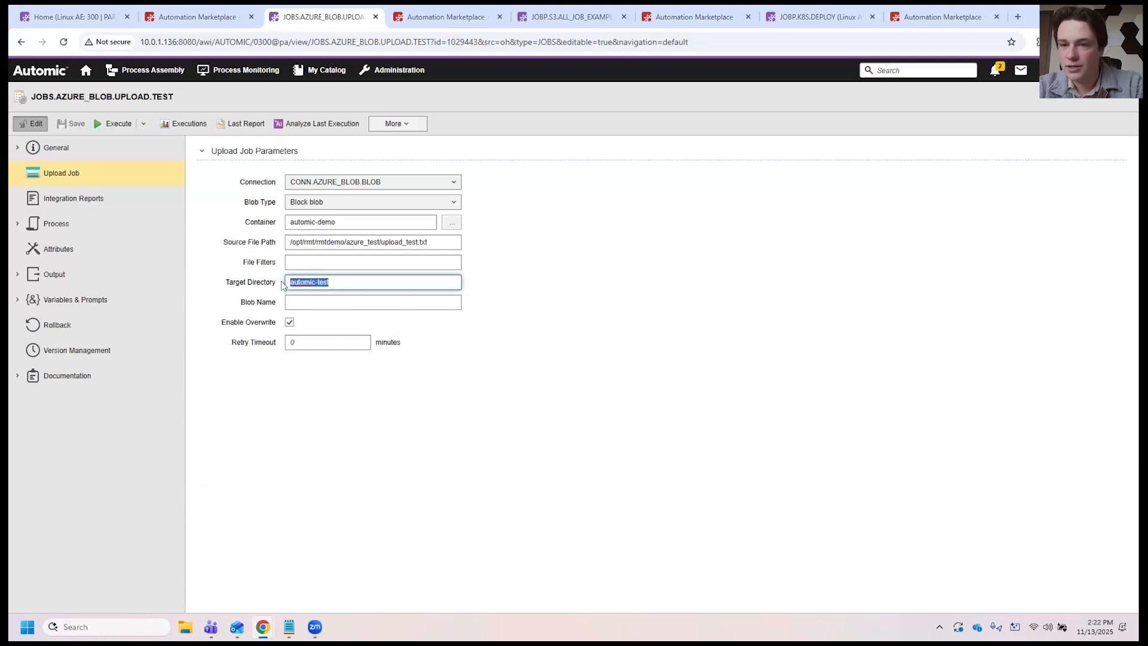
pyautogui.click(283, 285)
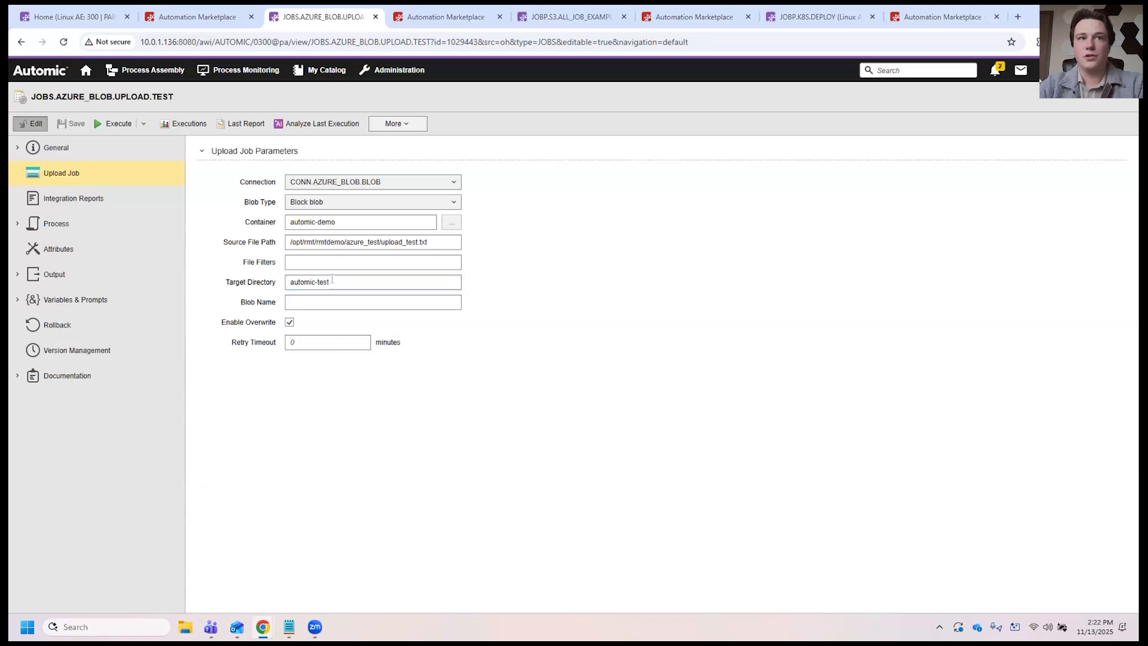
pyautogui.moveTo(430, 241); pyautogui.dragTo(381, 241)
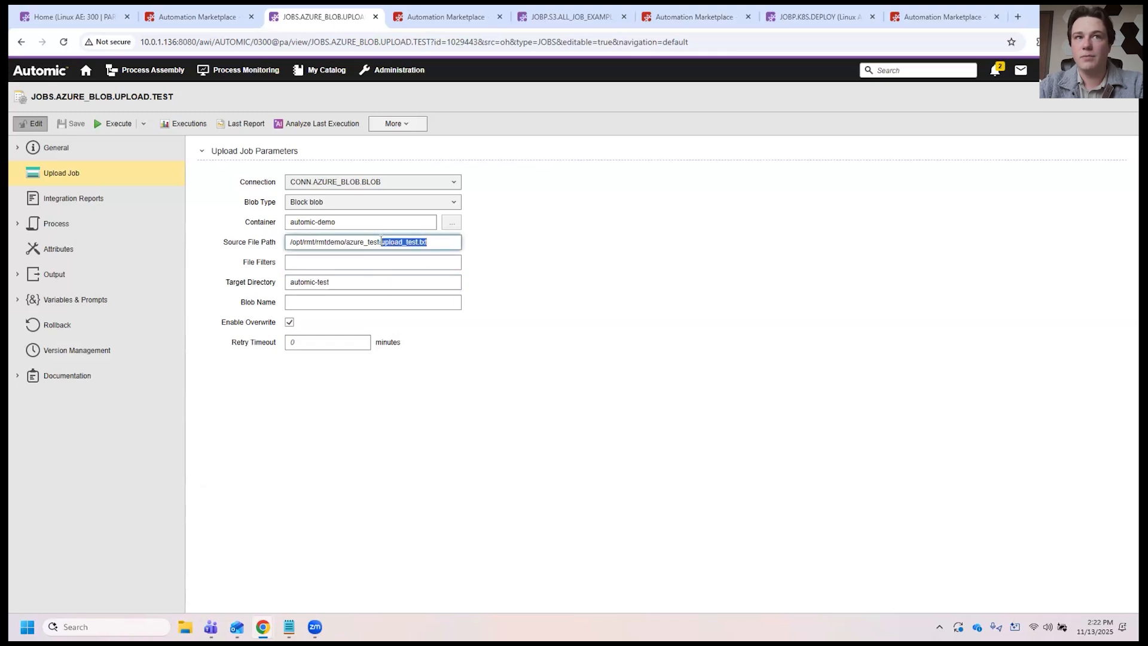
pyautogui.moveTo(332, 282); pyautogui.dragTo(292, 283)
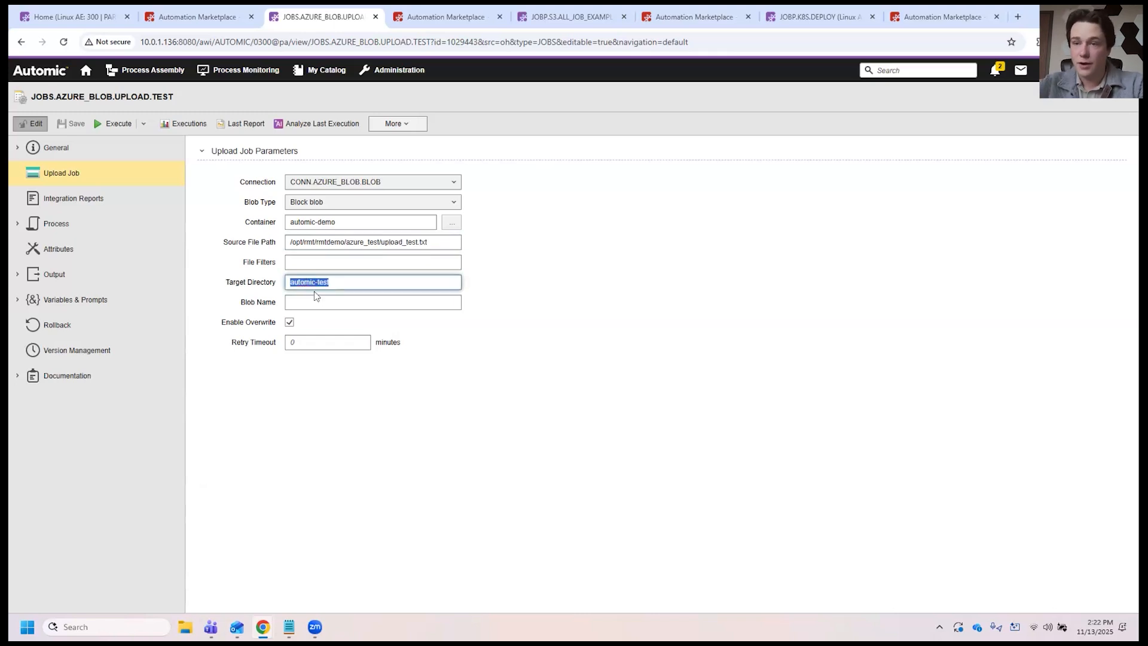
# Step: Examine the upload job's blob name field against the source file name, along with its retry timeout
pyautogui.click(320, 294)
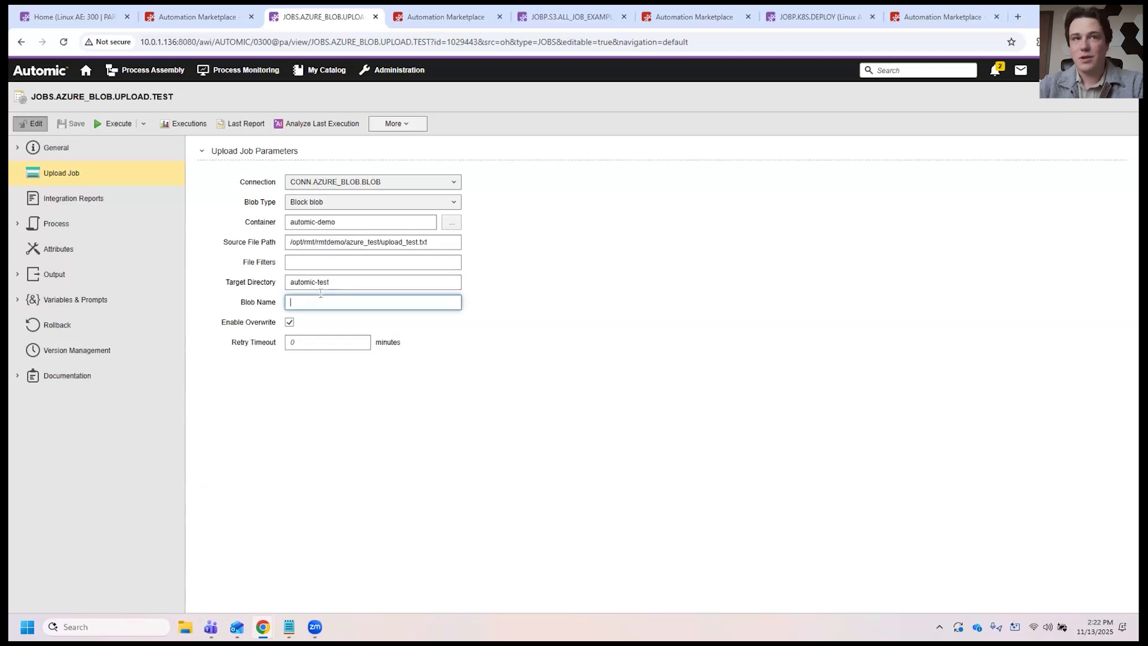
pyautogui.moveTo(429, 243); pyautogui.dragTo(383, 243)
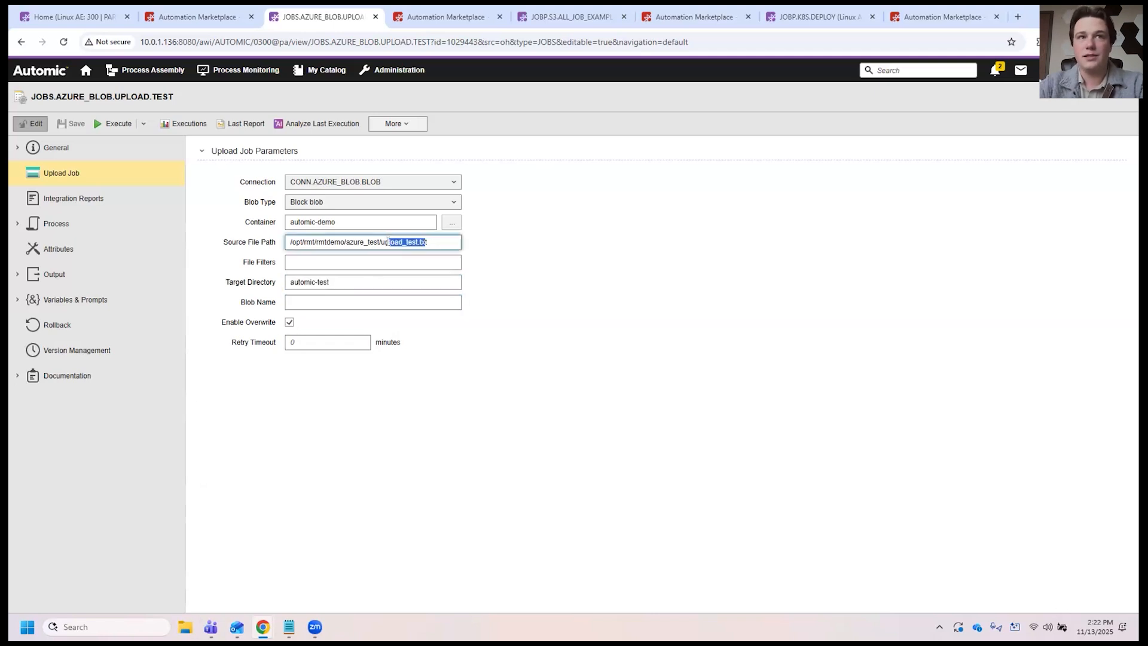
pyautogui.click(315, 301)
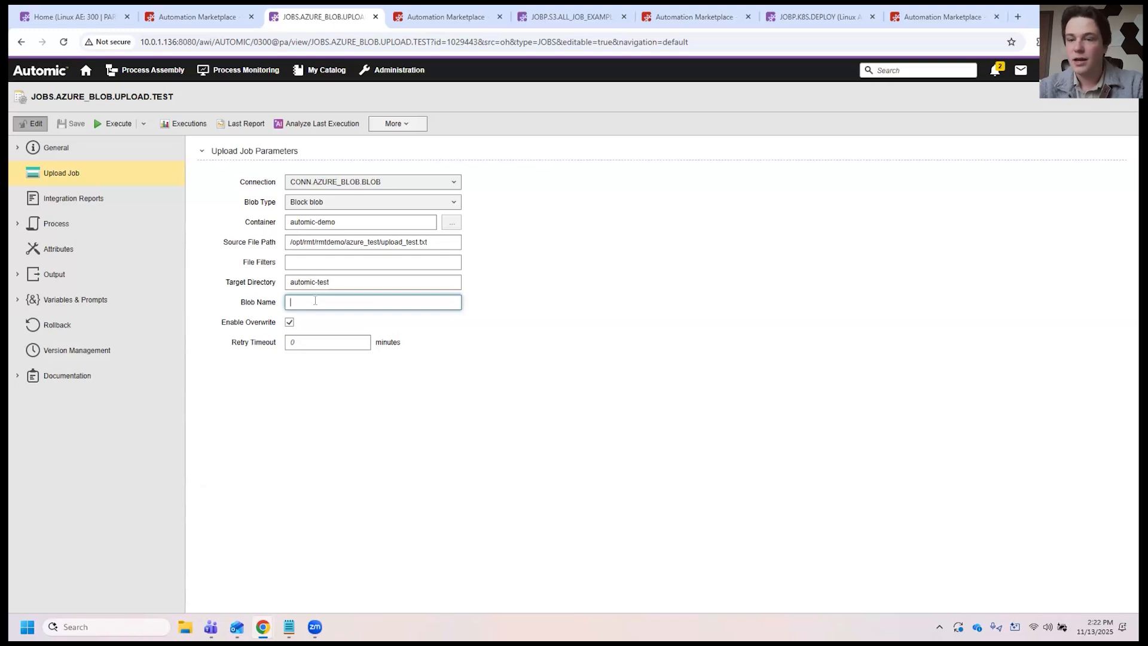
pyautogui.moveTo(278, 304); pyautogui.dragTo(241, 303)
pyautogui.click(304, 302)
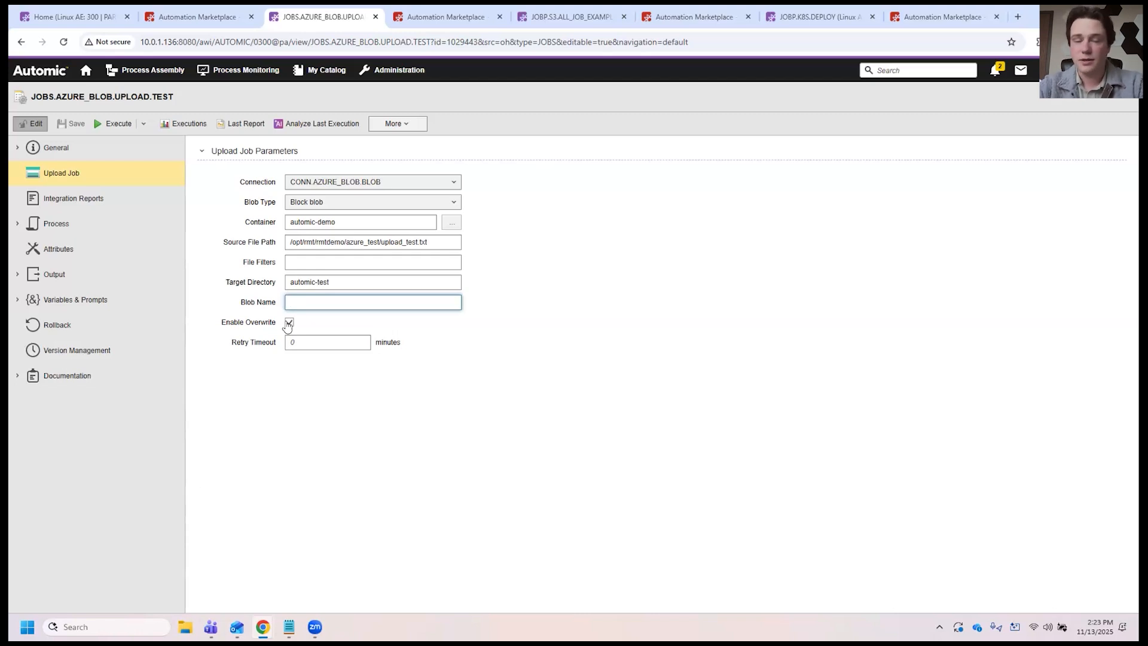
pyautogui.click(312, 338)
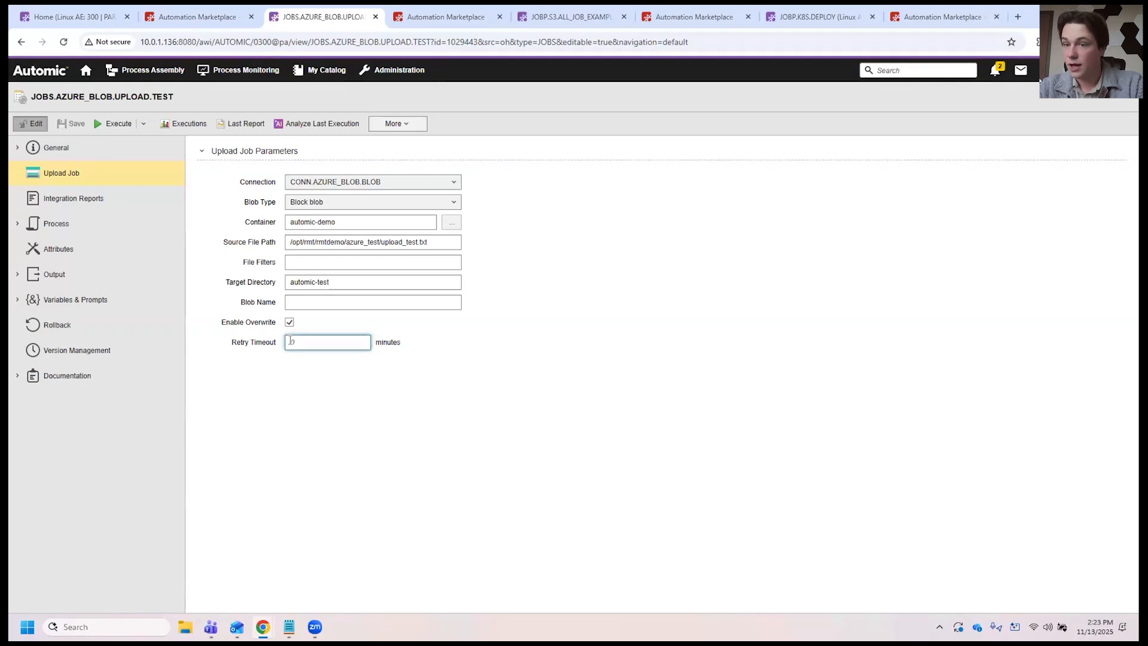
pyautogui.click(257, 363)
# Step: Return to the workflow and open the EXIST job to inspect its available connections and its container
pyautogui.click(21, 42)
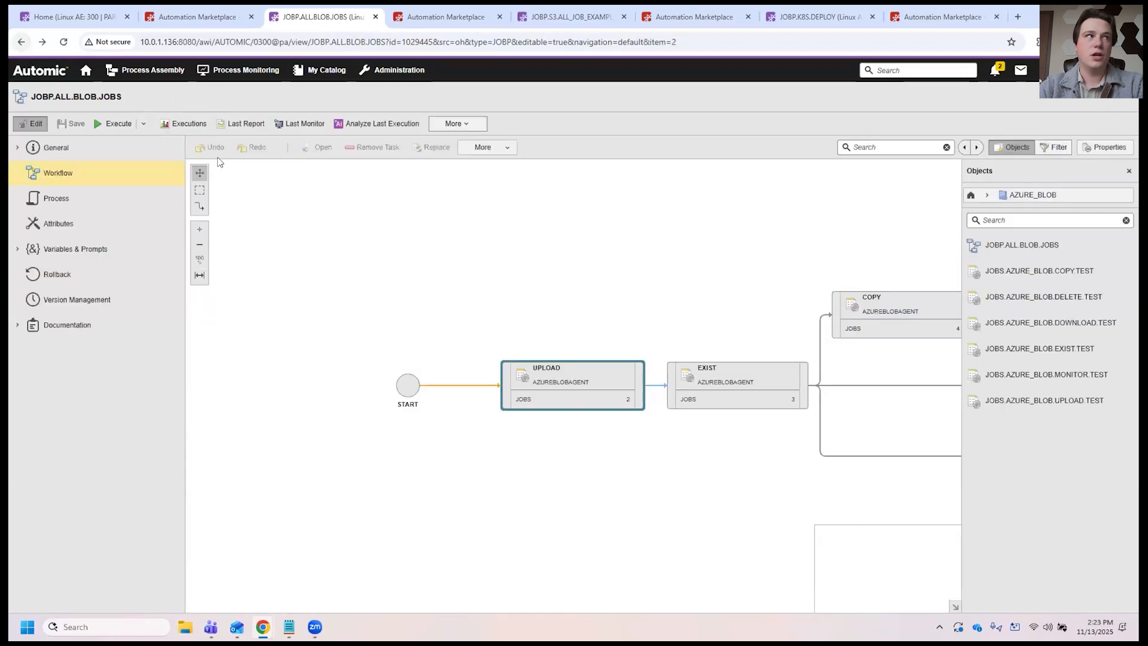
pyautogui.doubleClick(526, 362)
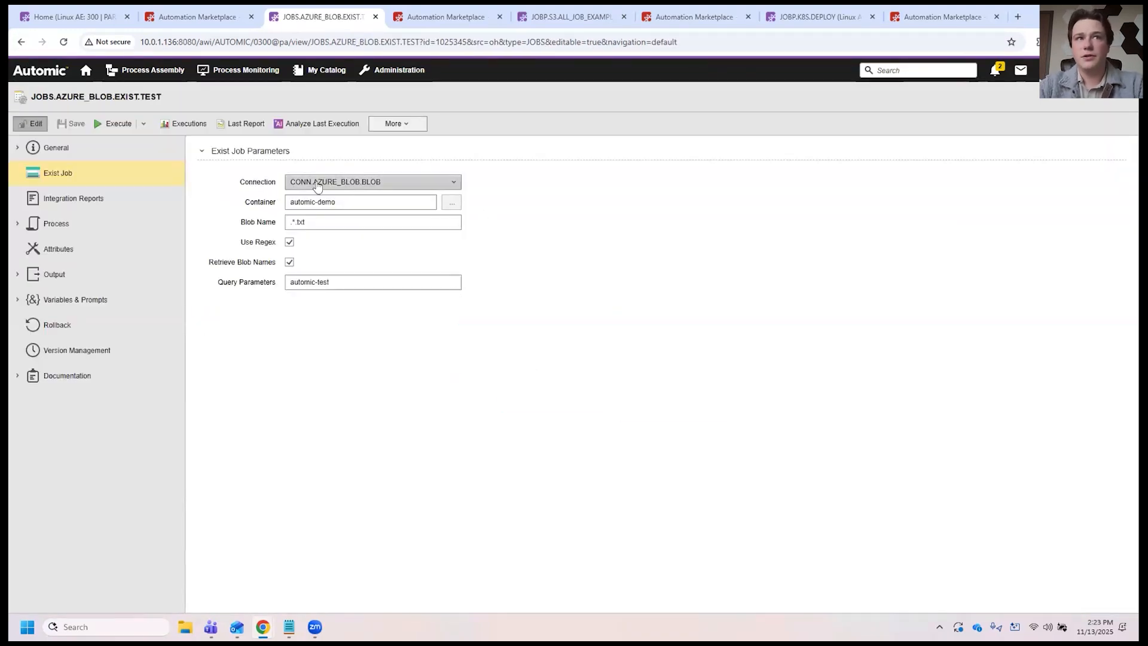
pyautogui.click(366, 185)
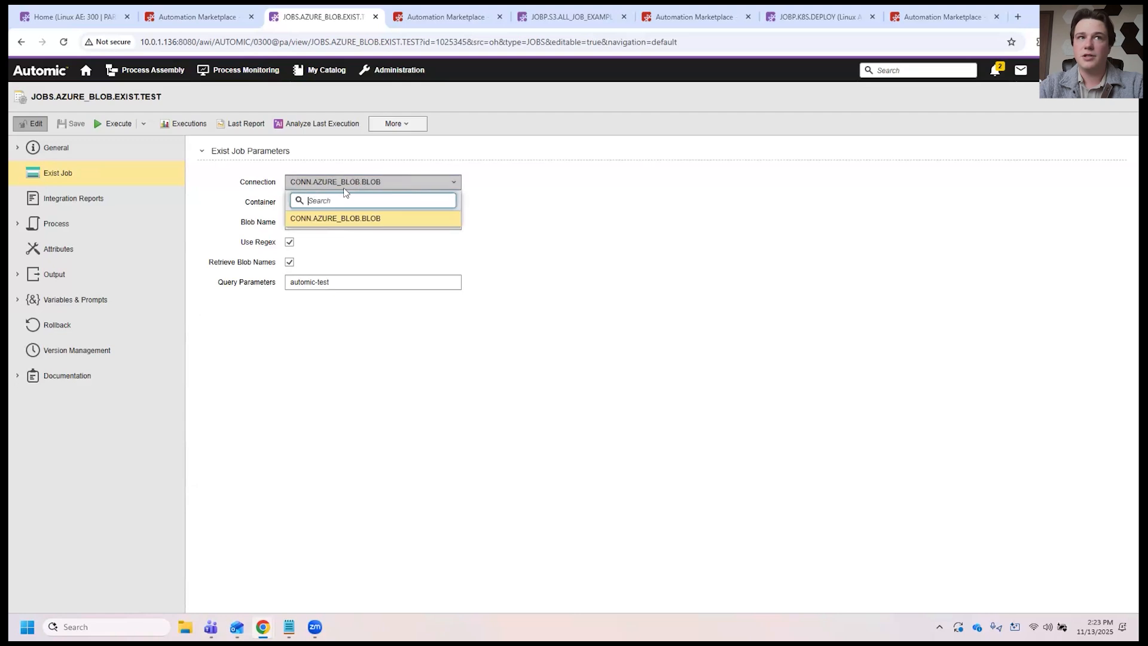
pyautogui.click(328, 217)
pyautogui.click(413, 201)
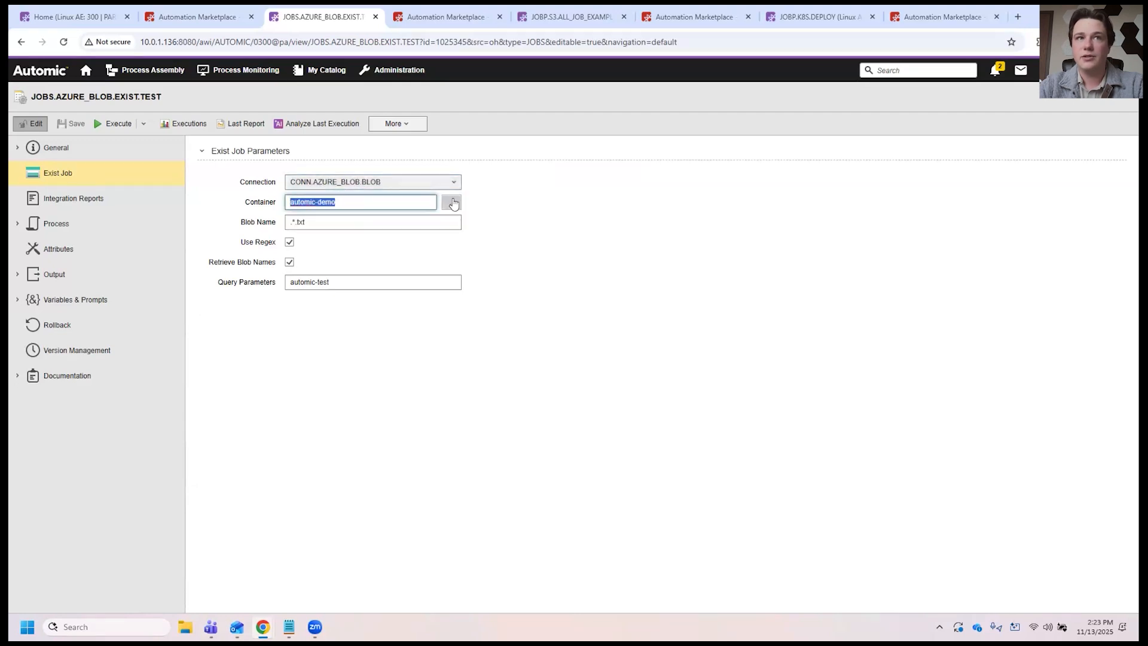
pyautogui.click(385, 204)
# Step: Examine the exist job's blob name pattern and its query parameters
pyautogui.click(339, 223)
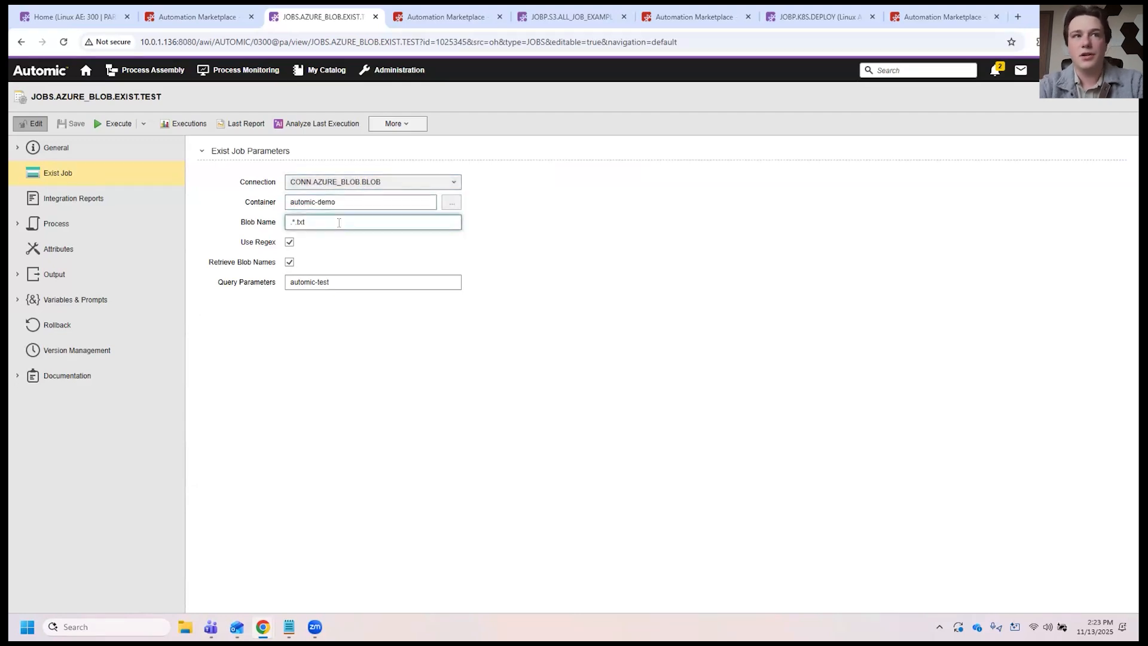
pyautogui.moveTo(315, 222); pyautogui.dragTo(284, 222)
pyautogui.click(322, 224)
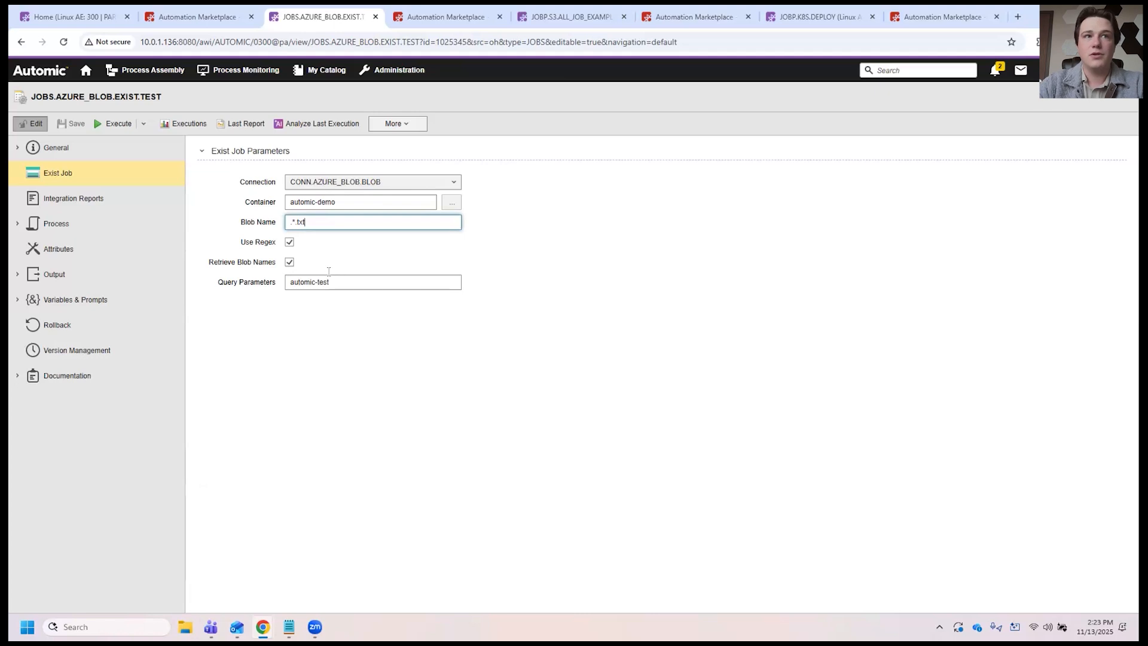
pyautogui.moveTo(330, 282); pyautogui.dragTo(286, 285)
pyautogui.moveTo(280, 286); pyautogui.dragTo(250, 283)
pyautogui.click(310, 284)
pyautogui.tripleClick(288, 282)
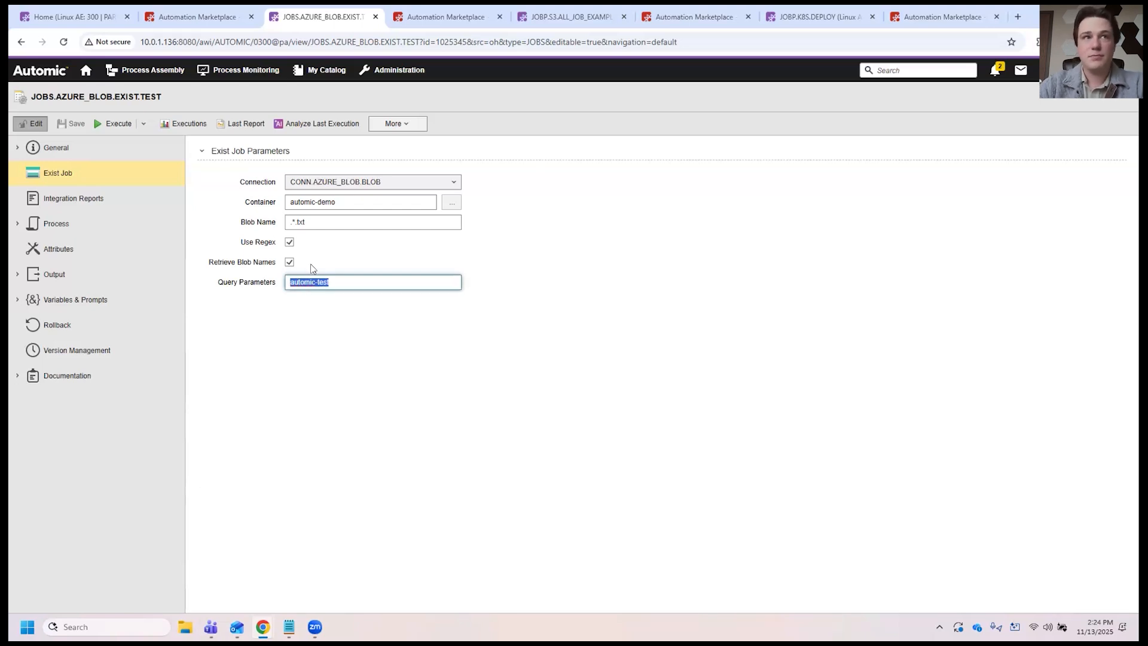
# Step: Compare the exist job's container, query parameters and blob name pattern to trace where it searches for files
pyautogui.click(288, 202)
pyautogui.tripleClick(288, 202)
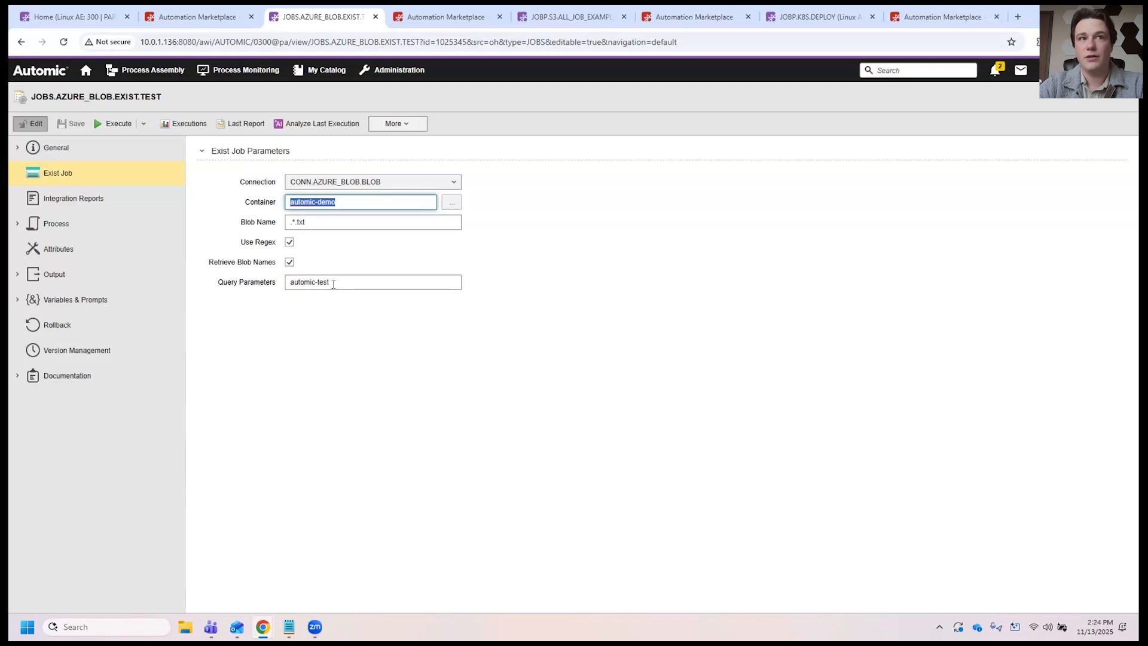
pyautogui.tripleClick(288, 286)
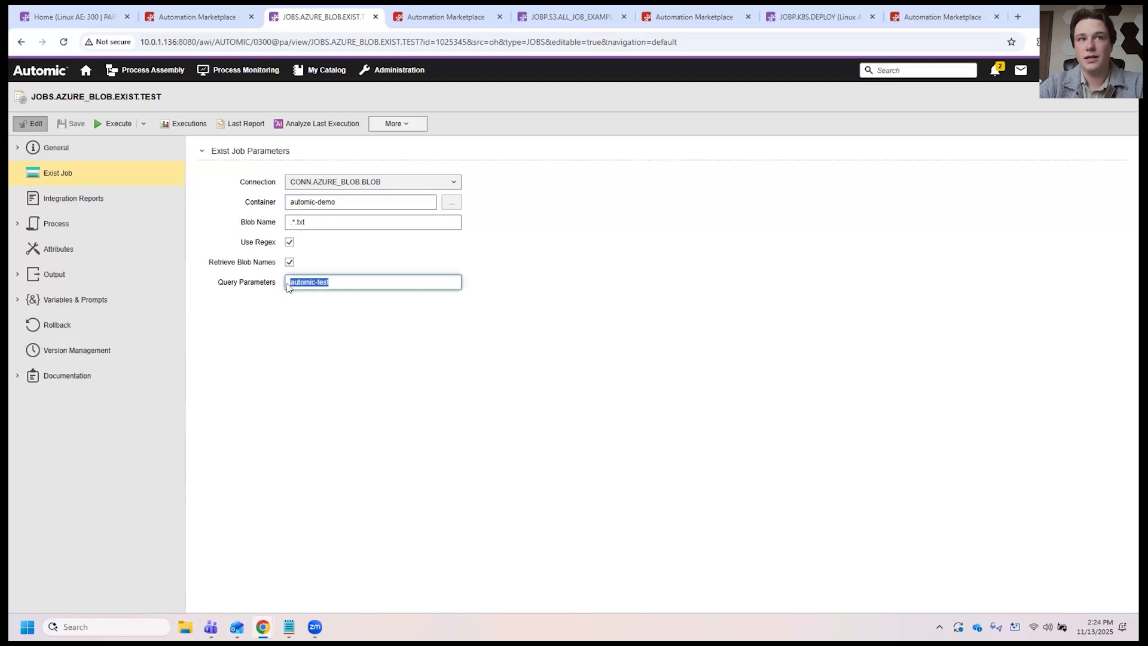
pyautogui.tripleClick(289, 222)
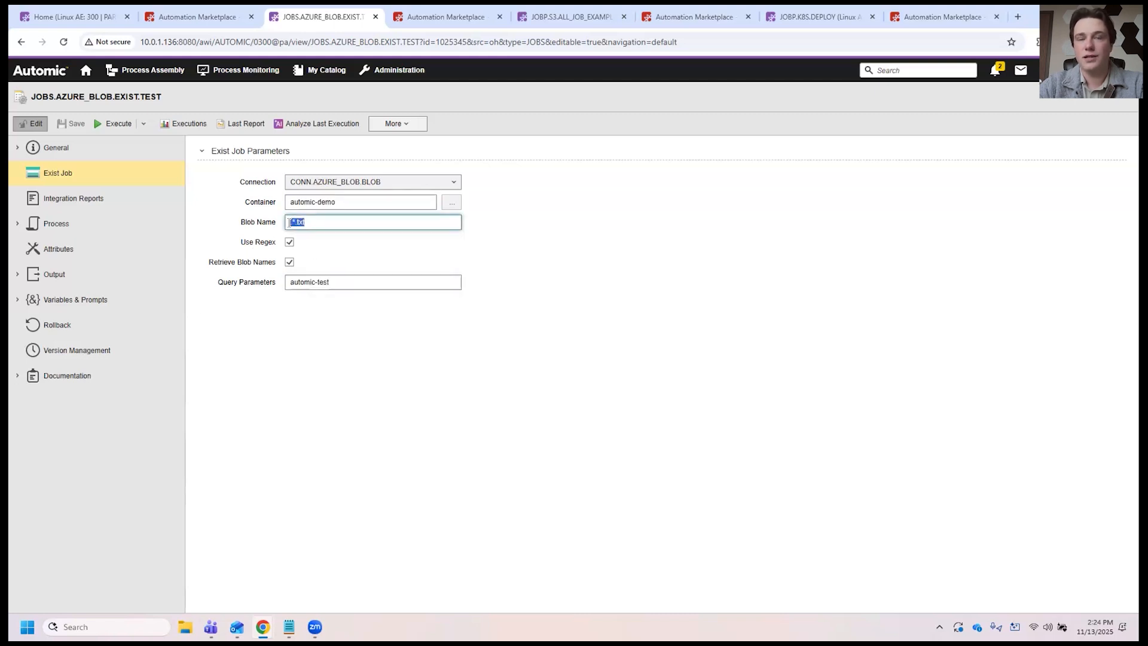
# Step: Examine the exist job's Use Regex and Retrieve Blob Names options
pyautogui.click(302, 242)
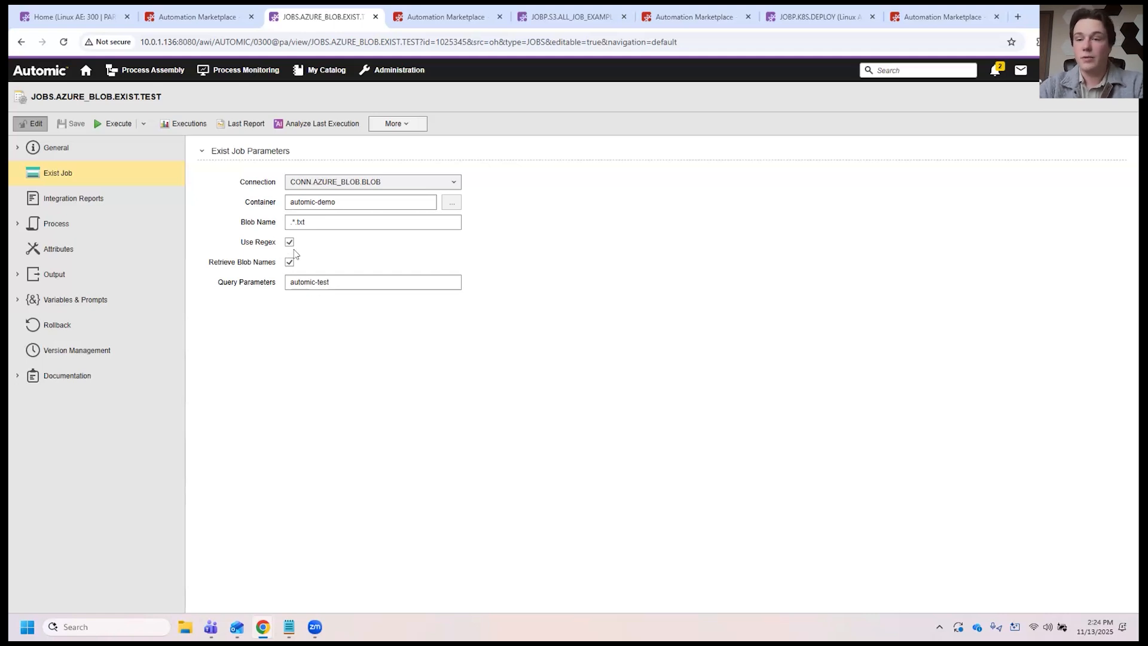
pyautogui.moveTo(209, 262); pyautogui.dragTo(272, 262)
pyautogui.click(272, 261)
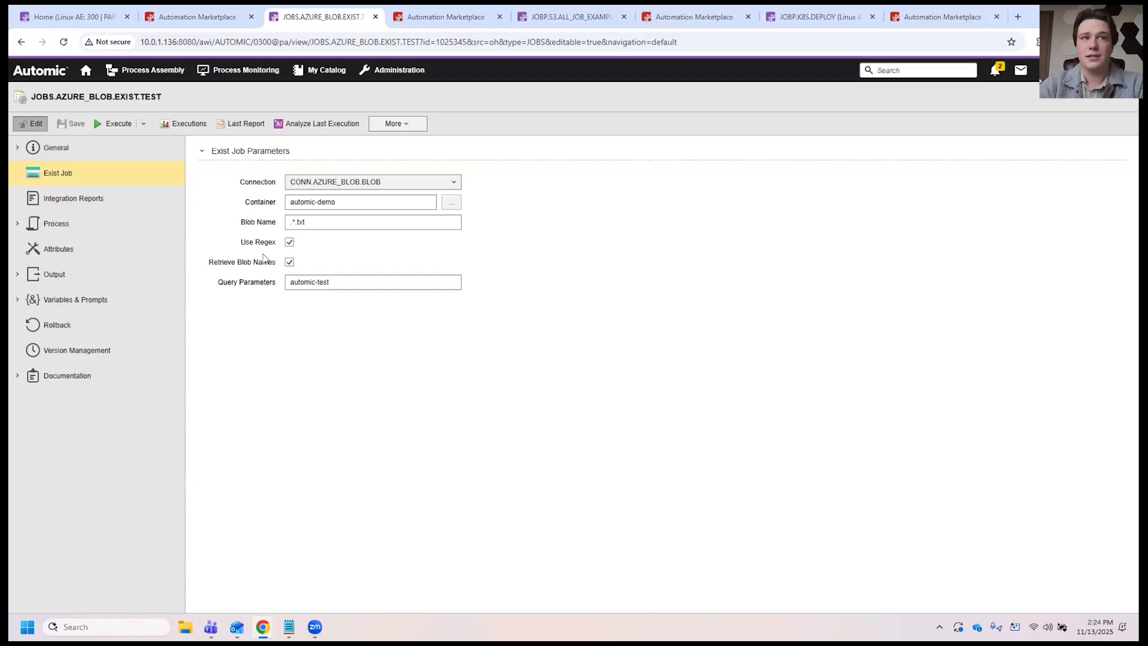
pyautogui.moveTo(276, 262); pyautogui.dragTo(209, 262)
pyautogui.click(233, 263)
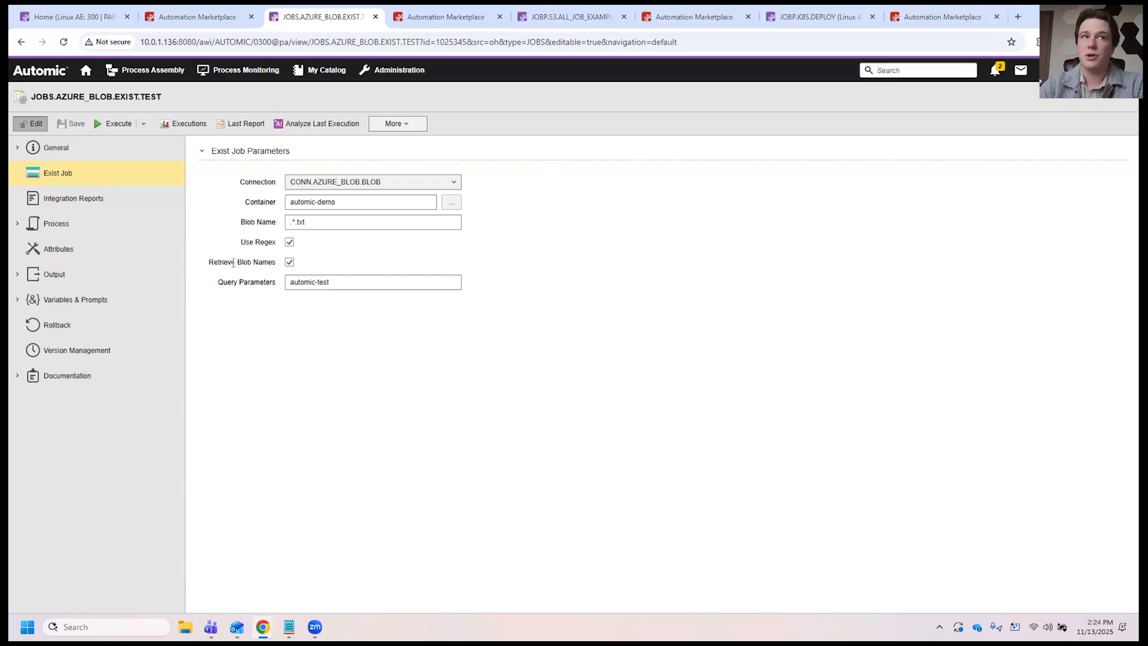
pyautogui.moveTo(274, 262); pyautogui.dragTo(209, 262)
pyautogui.click(236, 262)
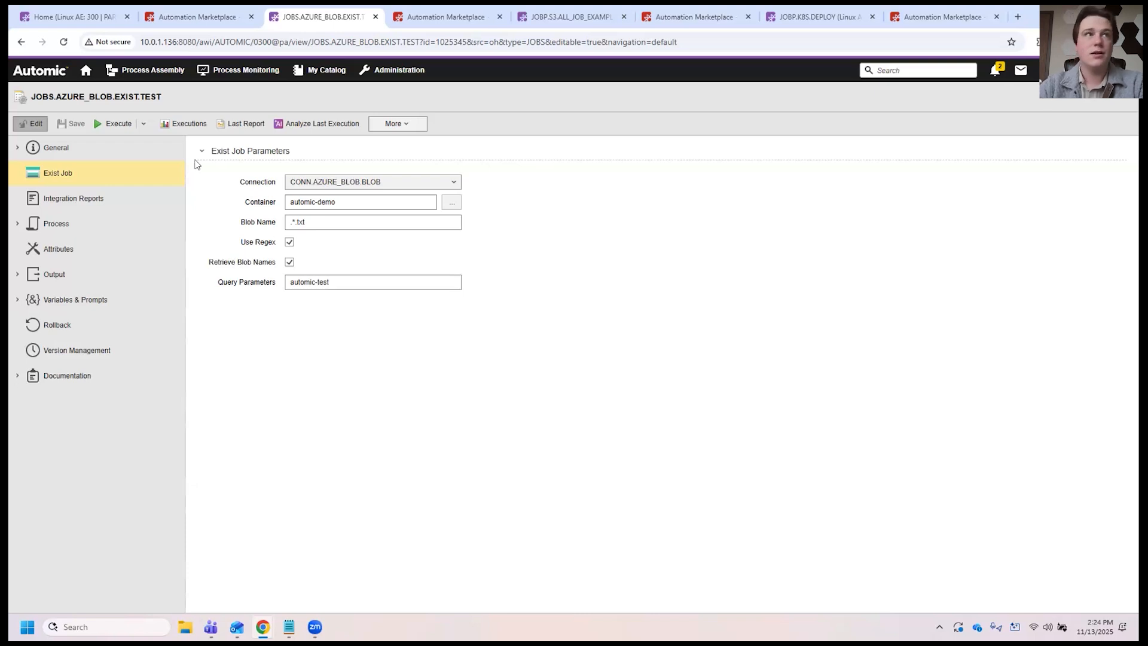
# Step: Return to the workflow, open the COPY job and browse its available source containers without choosing one
pyautogui.click(21, 42)
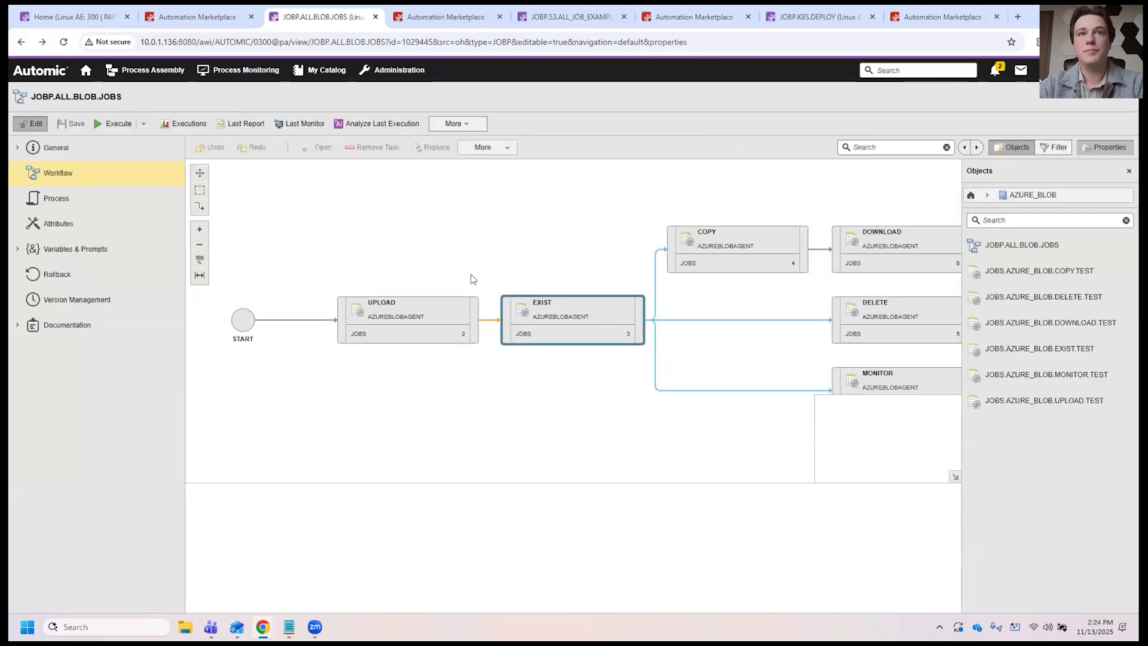
pyautogui.click(553, 257)
pyautogui.doubleClick(554, 258)
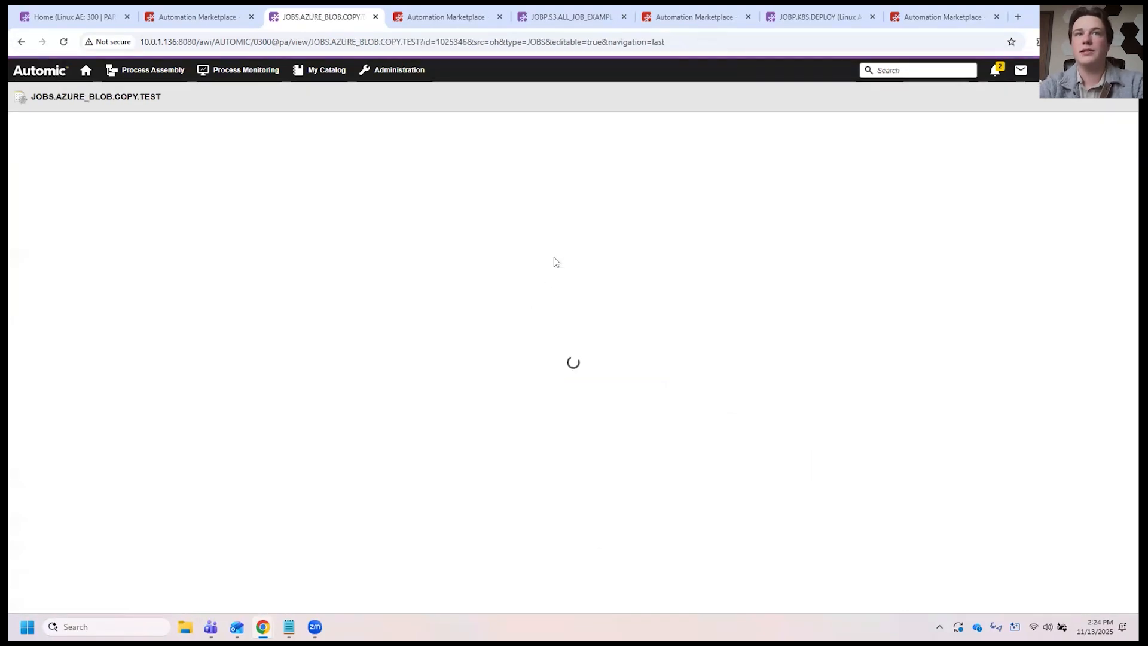
pyautogui.moveTo(358, 202); pyautogui.dragTo(265, 211)
pyautogui.click(530, 189)
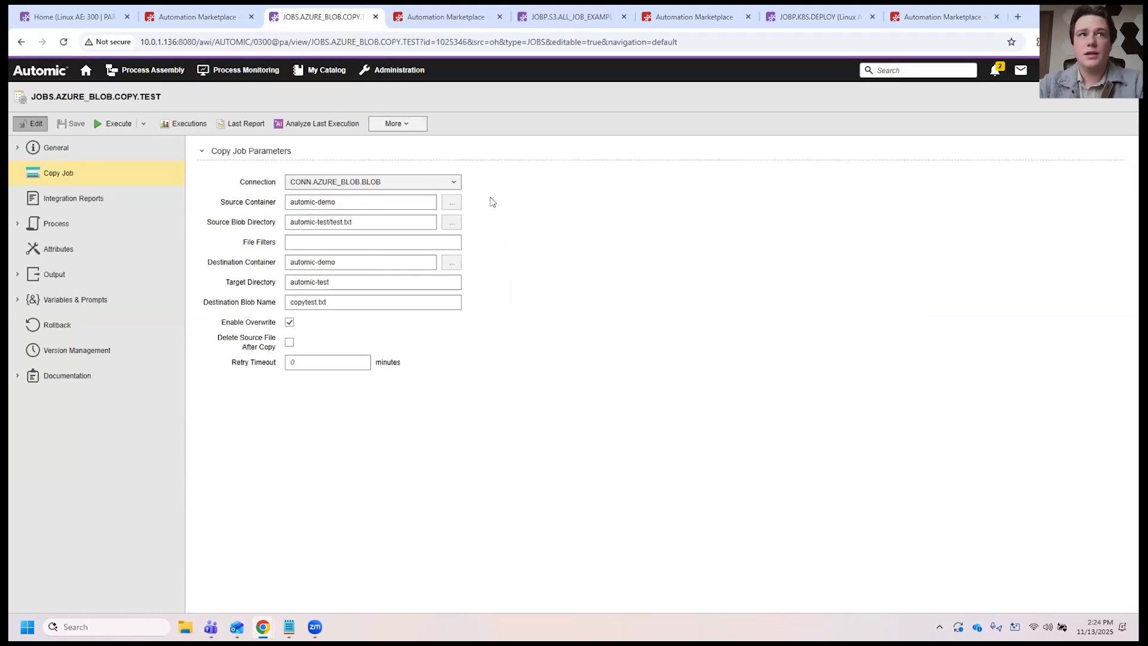
pyautogui.click(452, 202)
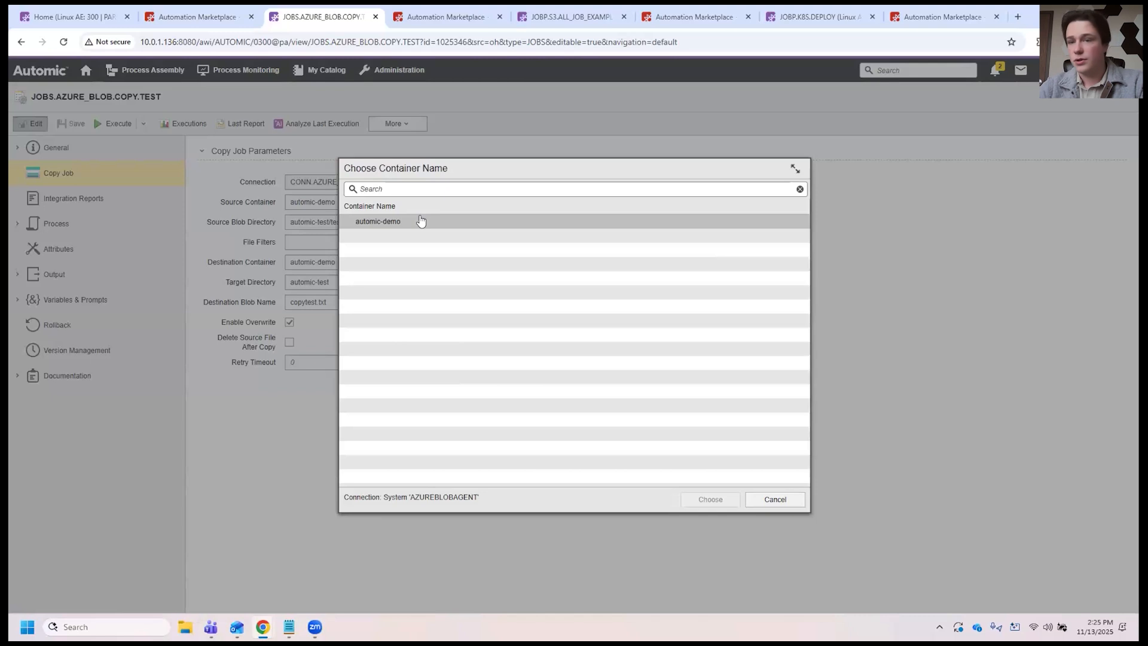
pyautogui.press('Escape')
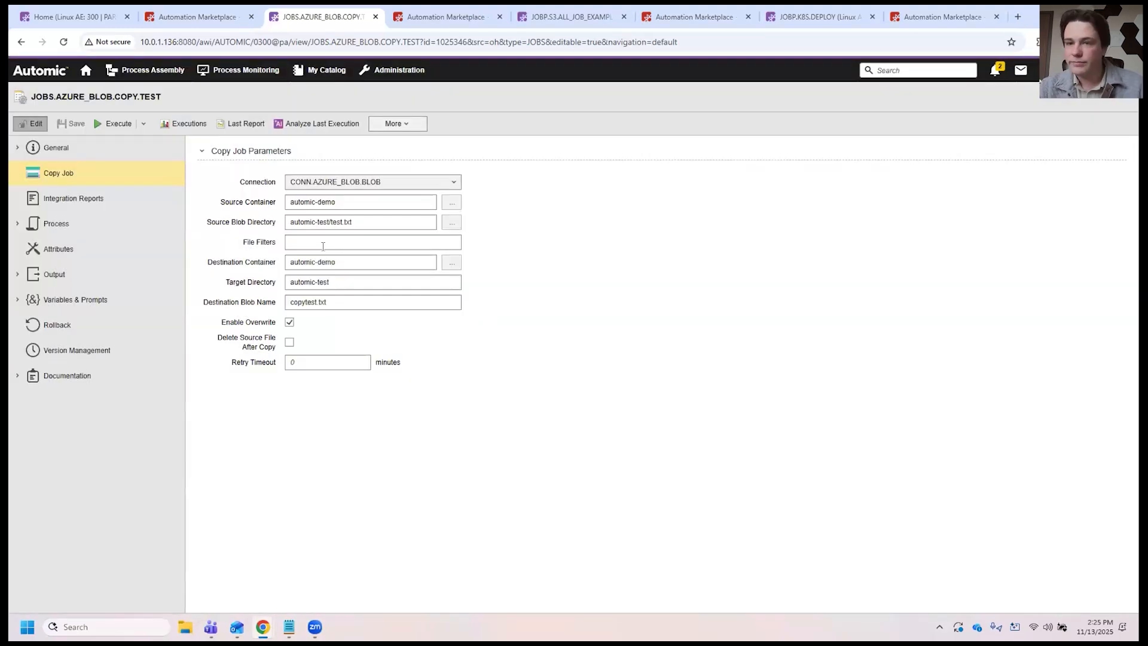
# Step: Compare the copy job's destination blob name with the file name in its source blob directory
pyautogui.doubleClick(330, 222)
pyautogui.click(332, 301)
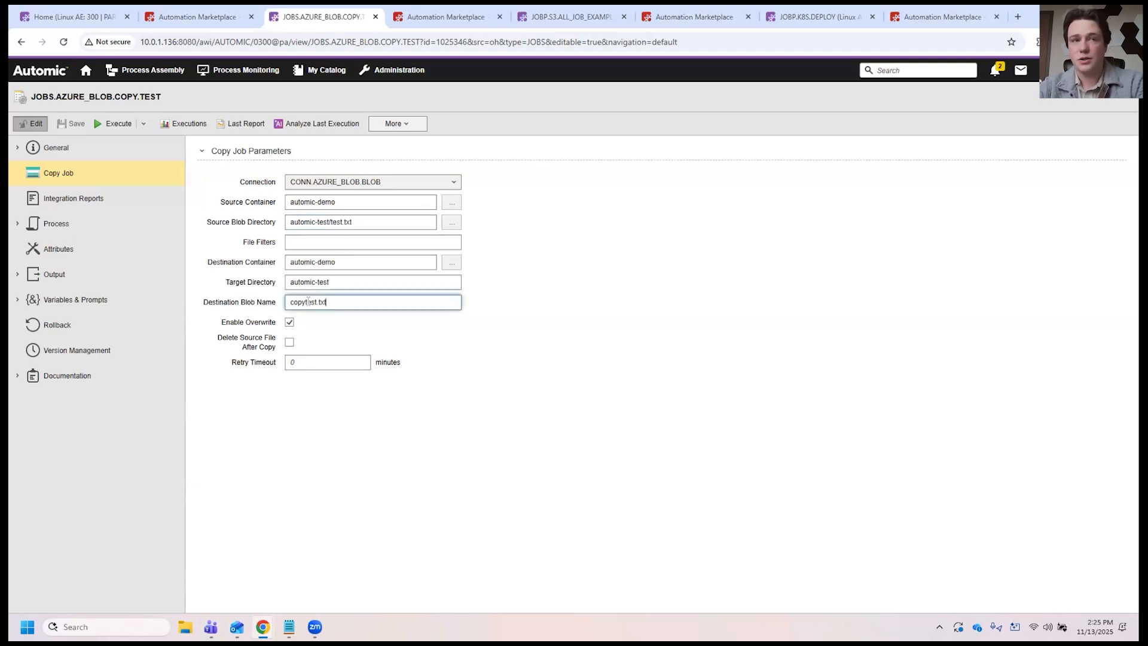
pyautogui.moveTo(318, 301); pyautogui.dragTo(289, 301)
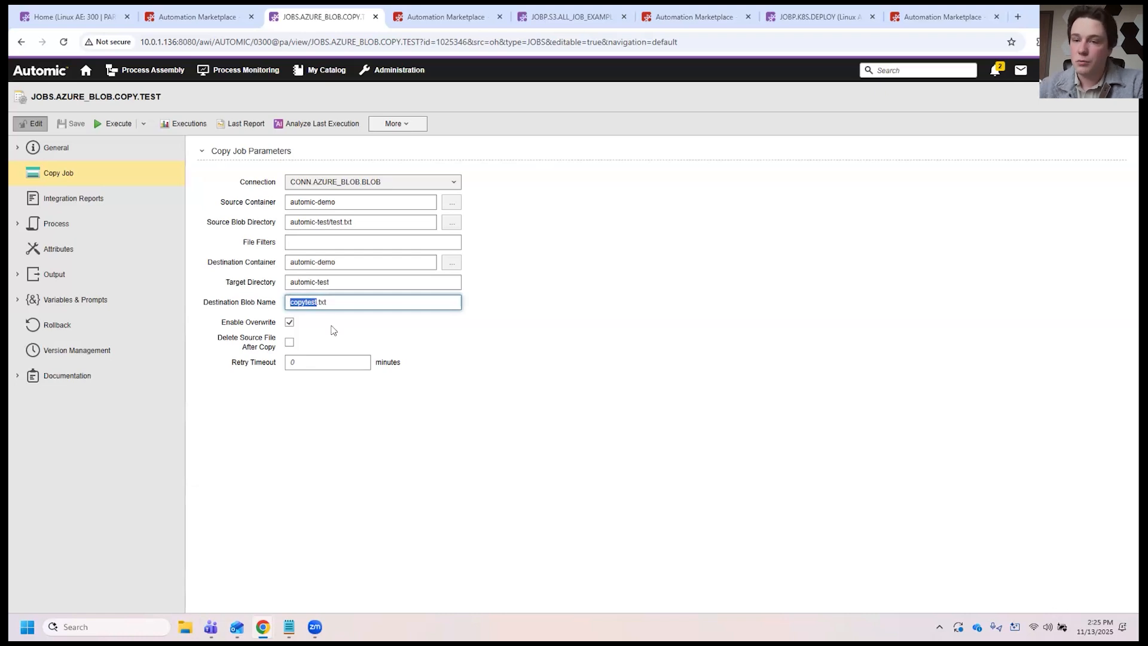
pyautogui.moveTo(353, 221); pyautogui.dragTo(328, 222)
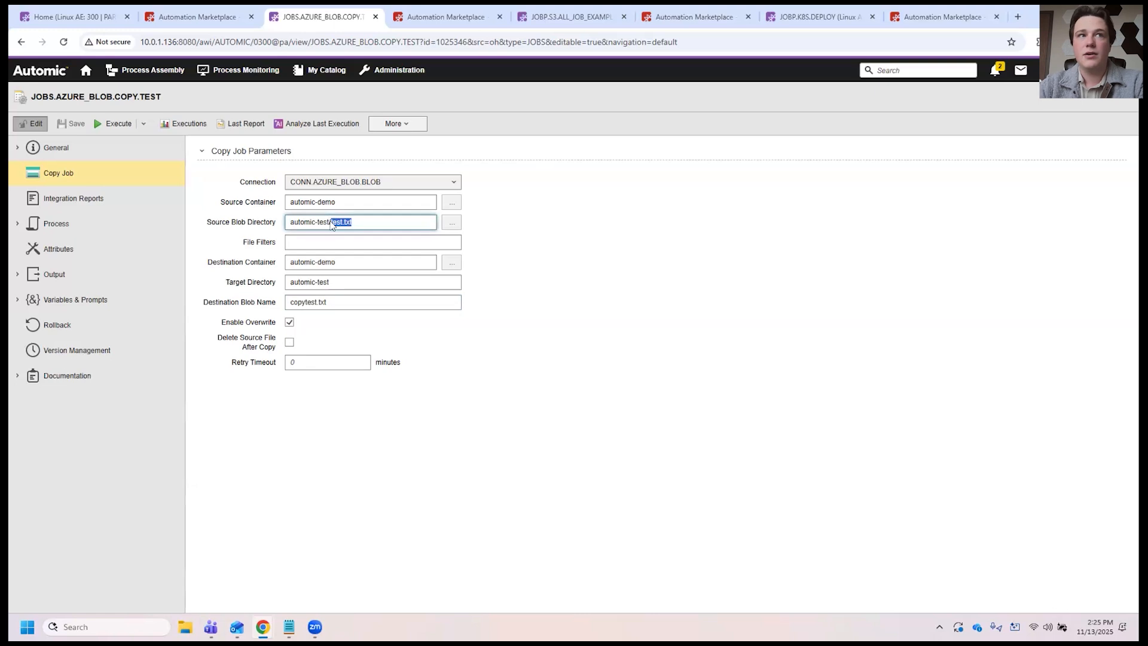
# Step: Browse the source blobs available to the copy job without choosing one, and check its source blob directory and source container
pyautogui.tripleClick(268, 222)
pyautogui.click(275, 224)
pyautogui.tripleClick(268, 222)
pyautogui.click(376, 223)
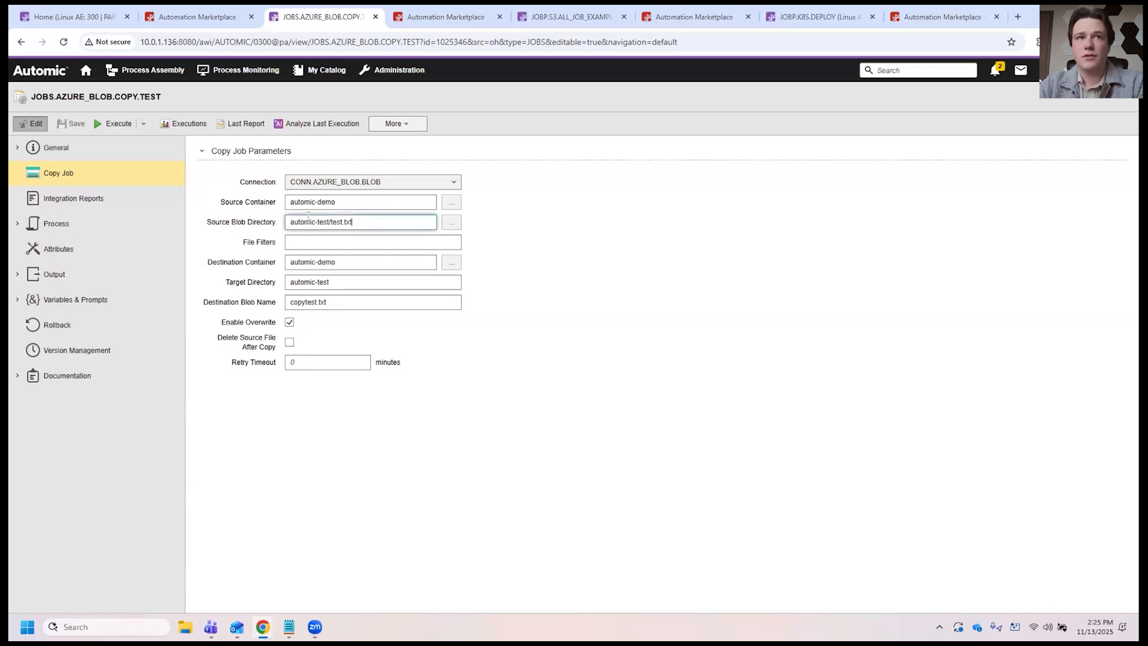
pyautogui.click(452, 223)
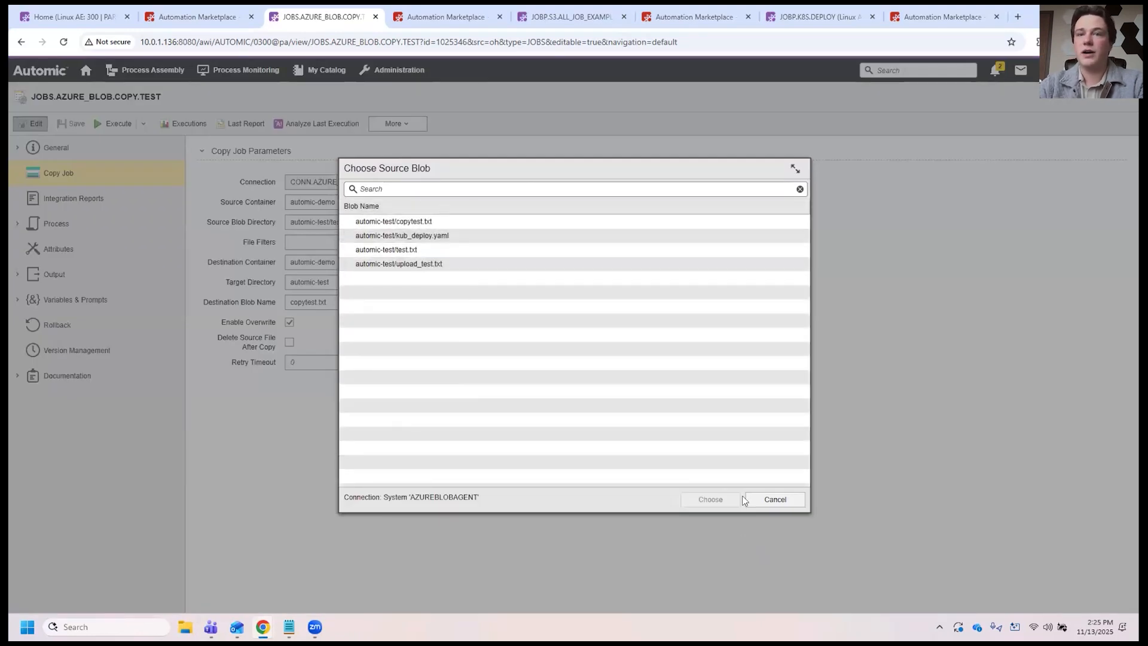
pyautogui.press('Escape')
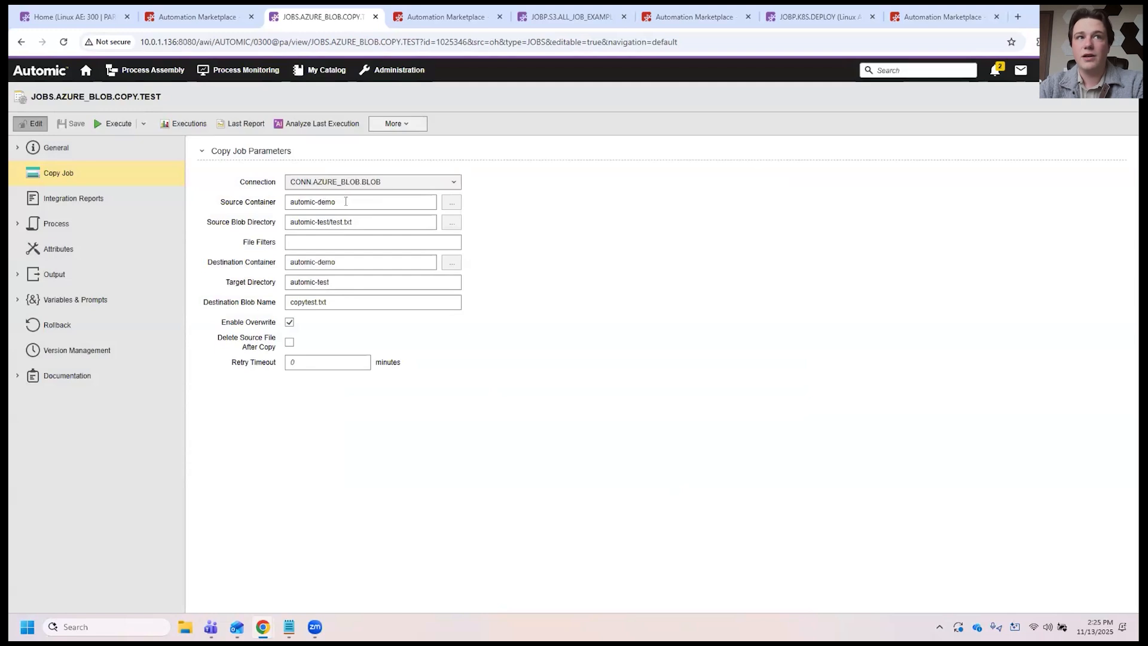
pyautogui.tripleClick(346, 202)
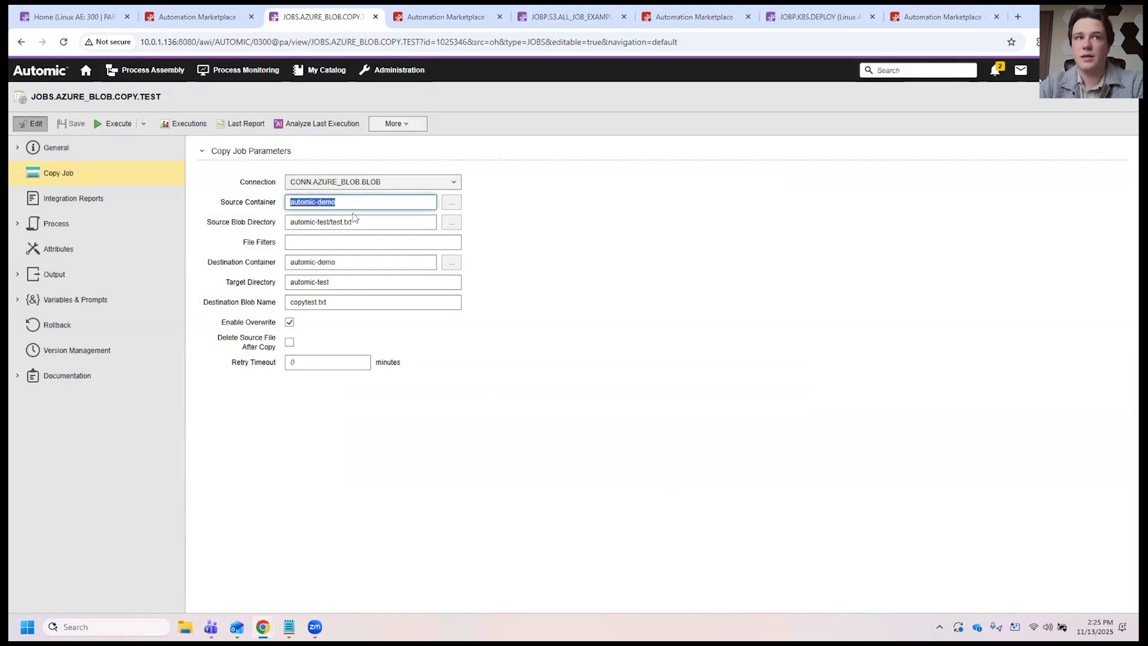
# Step: Examine the copy job's File Filters parameter without entering a filter
pyautogui.click(298, 245)
pyautogui.tripleClick(260, 243)
pyautogui.click(299, 243)
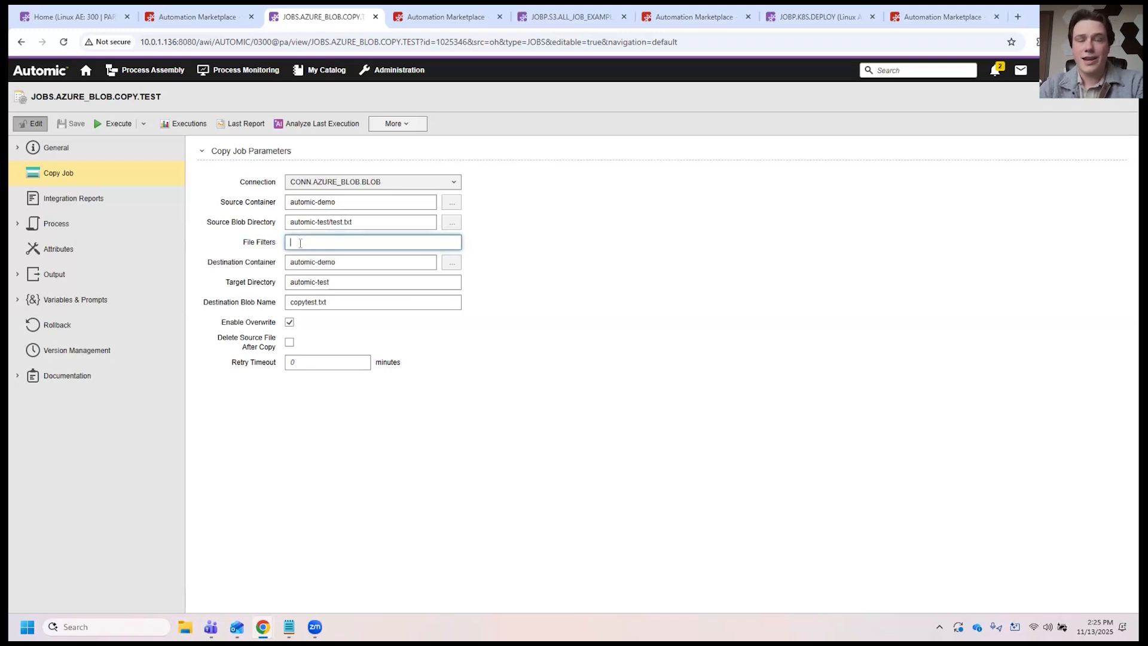
pyautogui.tripleClick(262, 241)
pyautogui.click(263, 239)
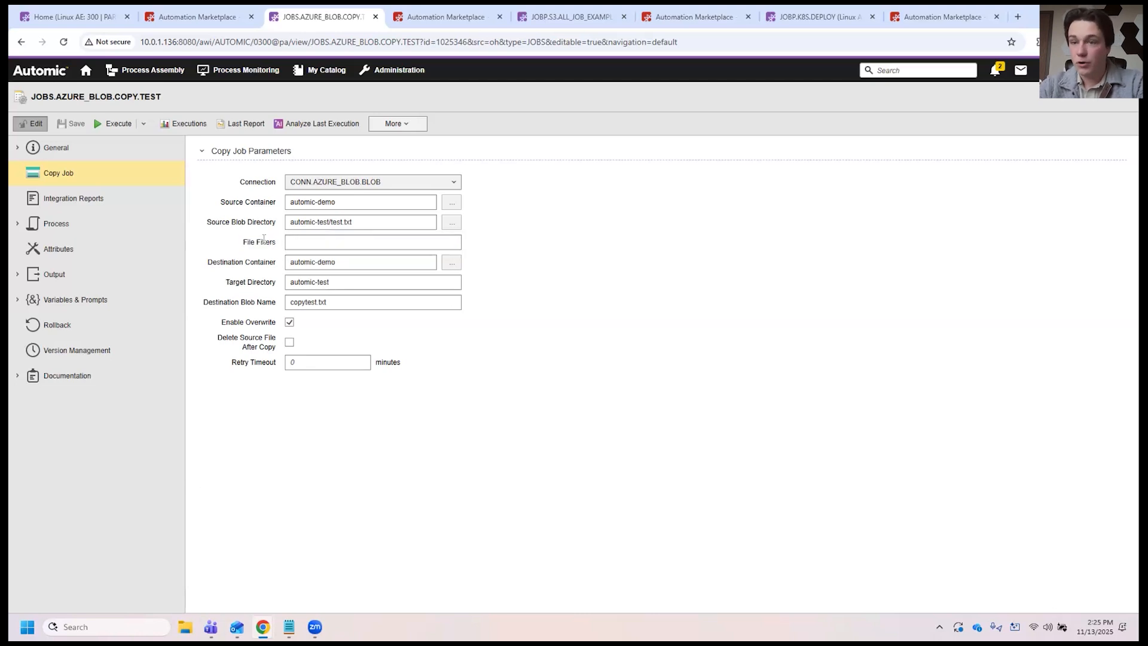
# Step: Compare the copy job's destination container with its source container, and check its target directory and destination blob name
pyautogui.moveTo(275, 262); pyautogui.dragTo(212, 262)
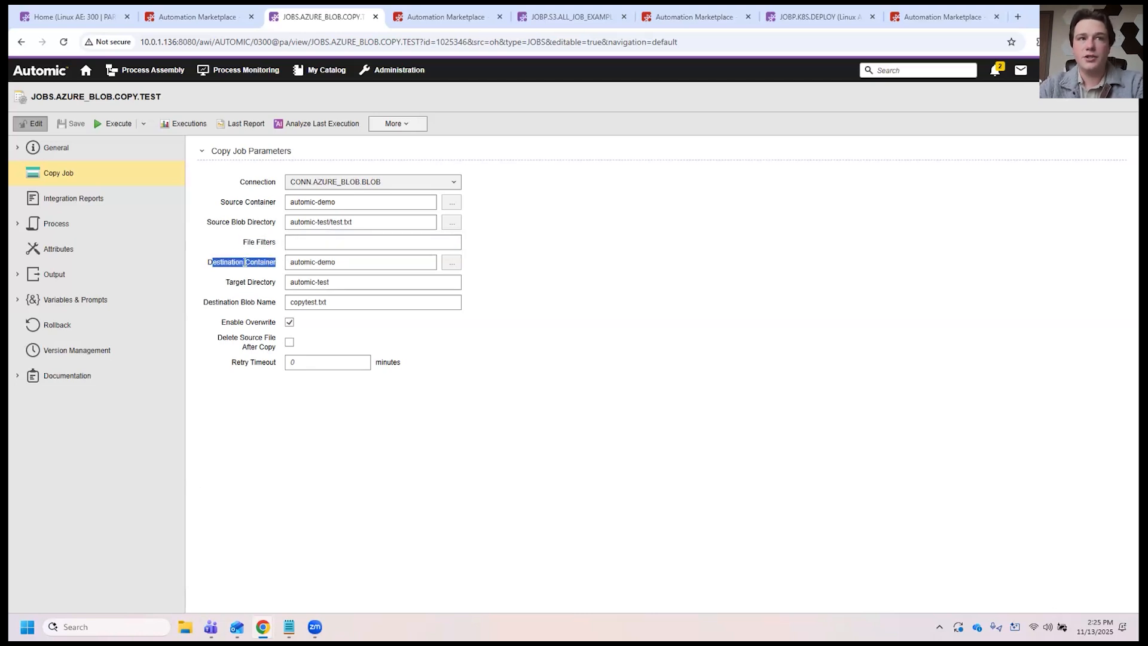
pyautogui.moveTo(341, 264); pyautogui.dragTo(289, 262)
pyautogui.moveTo(337, 202); pyautogui.dragTo(289, 202)
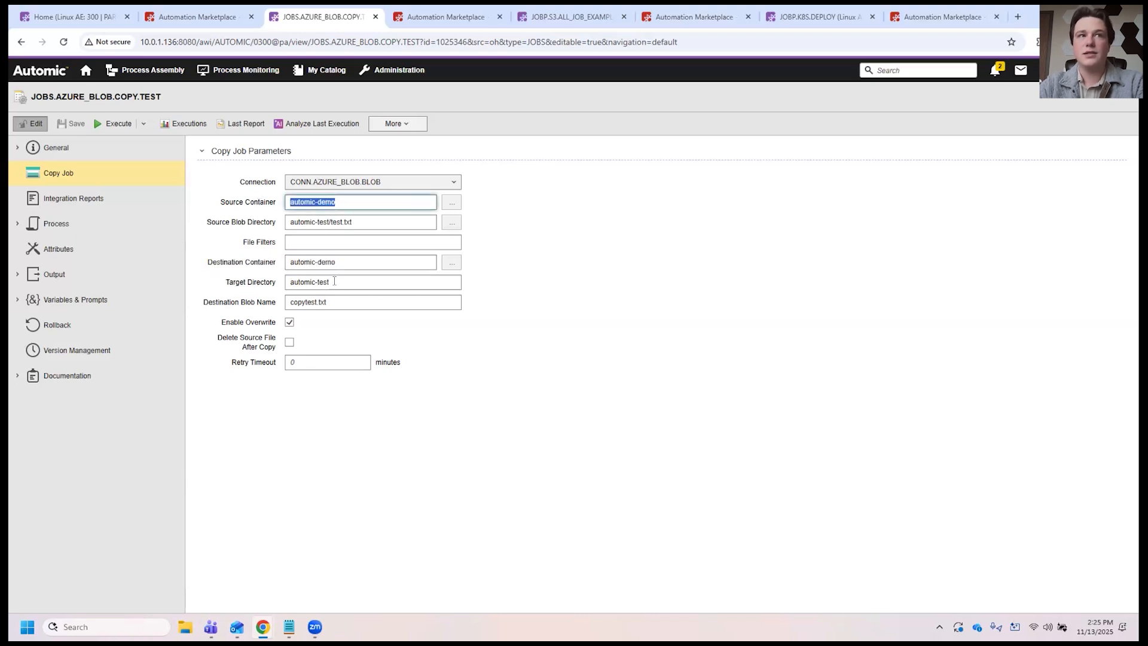
pyautogui.click(336, 284)
pyautogui.moveTo(330, 282); pyautogui.dragTo(286, 282)
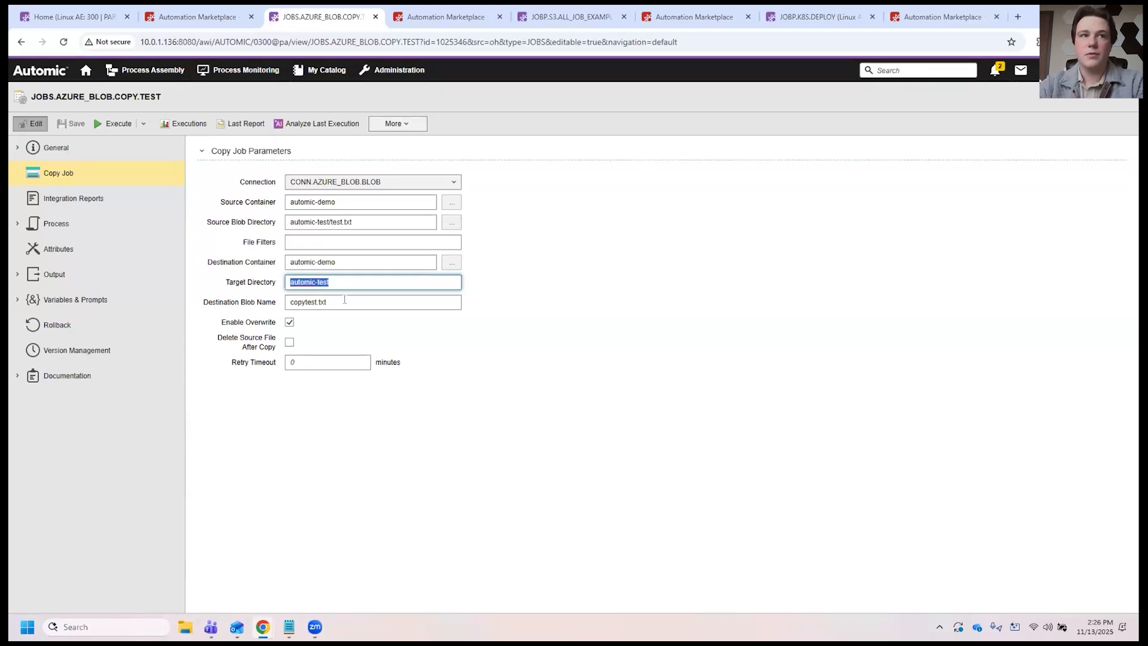
pyautogui.moveTo(328, 303); pyautogui.dragTo(288, 302)
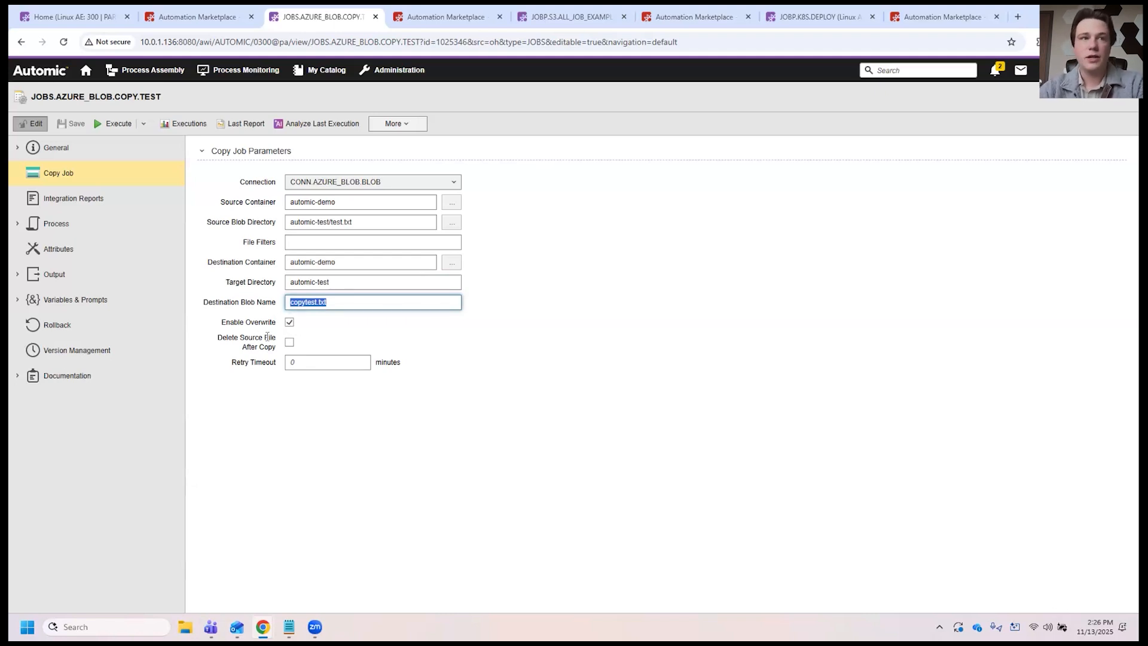
# Step: Examine the copy job's Delete Source File After Copy option against its source blob, and check the Retry Timeout
pyautogui.moveTo(222, 334); pyautogui.dragTo(282, 350)
pyautogui.click(265, 342)
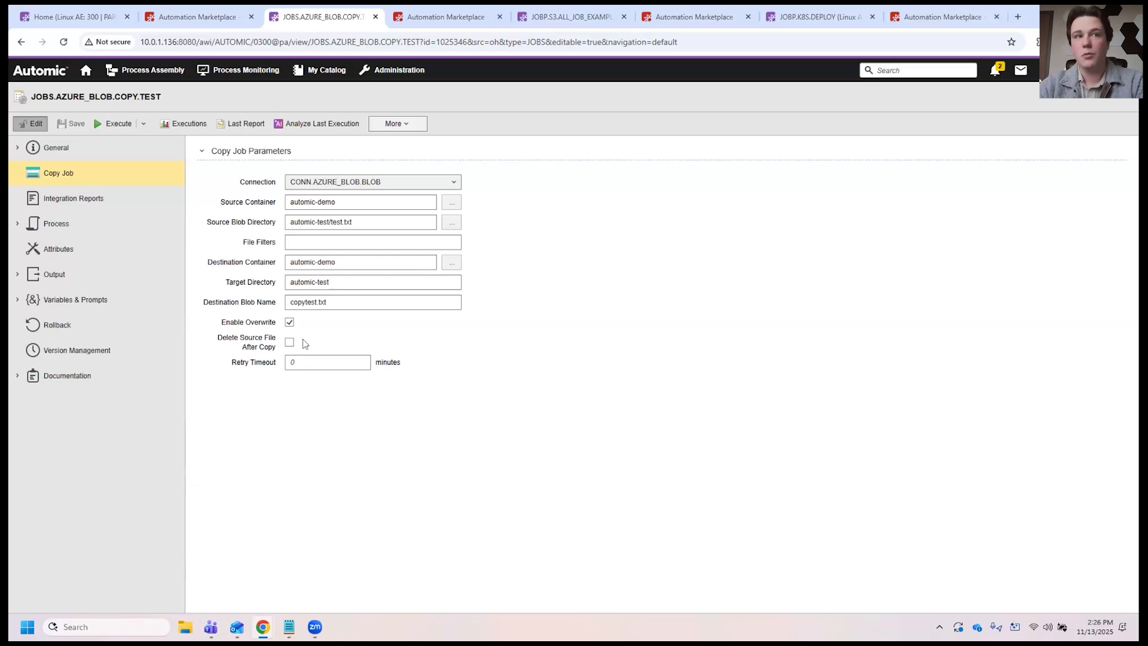
pyautogui.click(290, 343)
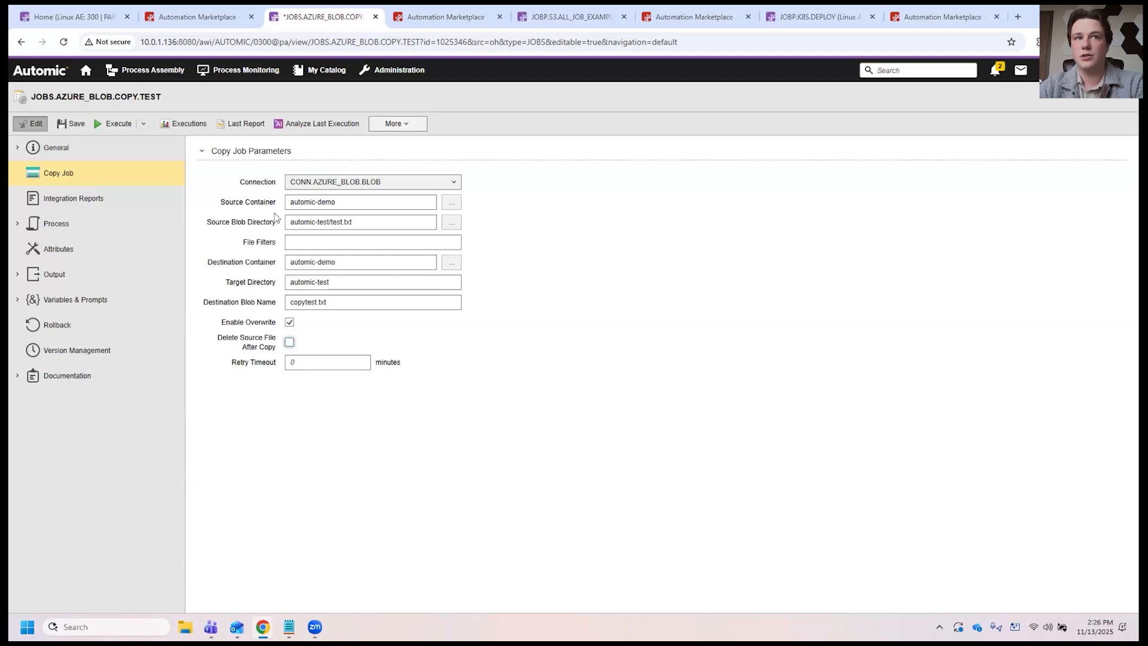
pyautogui.moveTo(277, 220); pyautogui.dragTo(244, 215)
pyautogui.moveTo(357, 219); pyautogui.dragTo(331, 219)
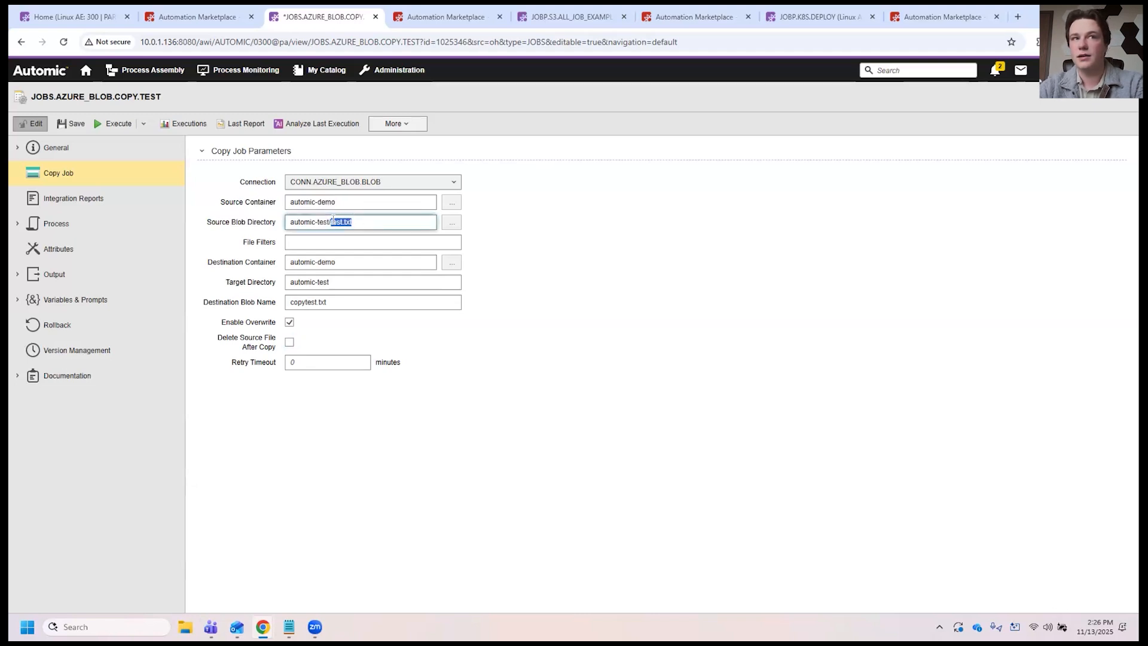
pyautogui.click(288, 362)
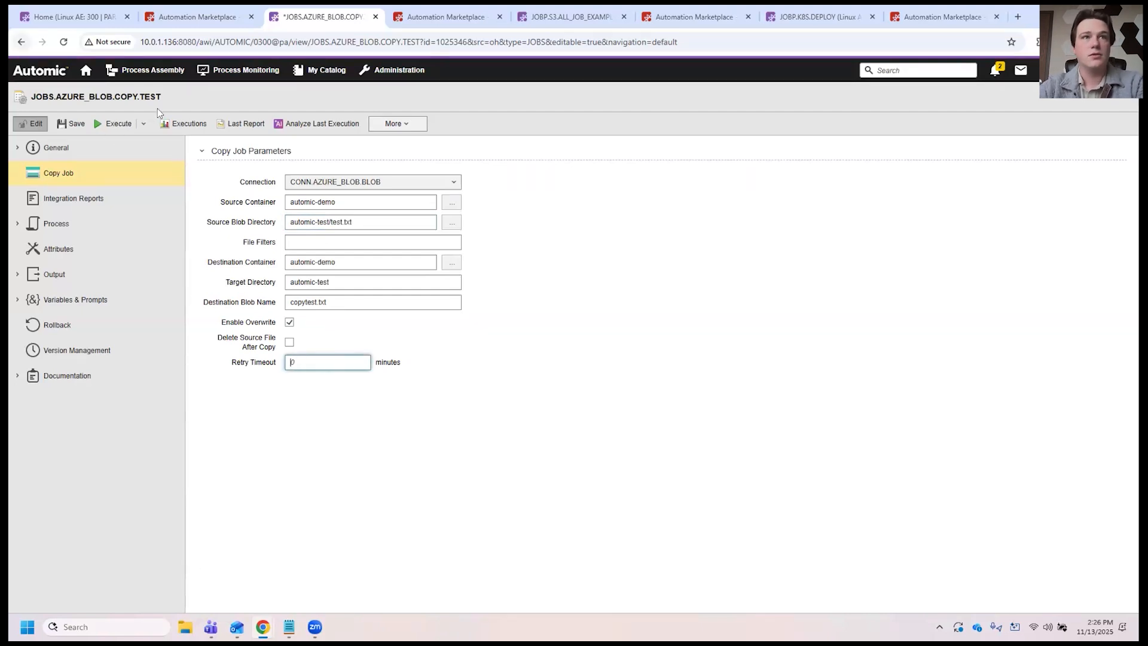
# Step: Return to the workflow, open the DOWNLOAD job and check its source file path
pyautogui.click(21, 42)
pyautogui.click(611, 364)
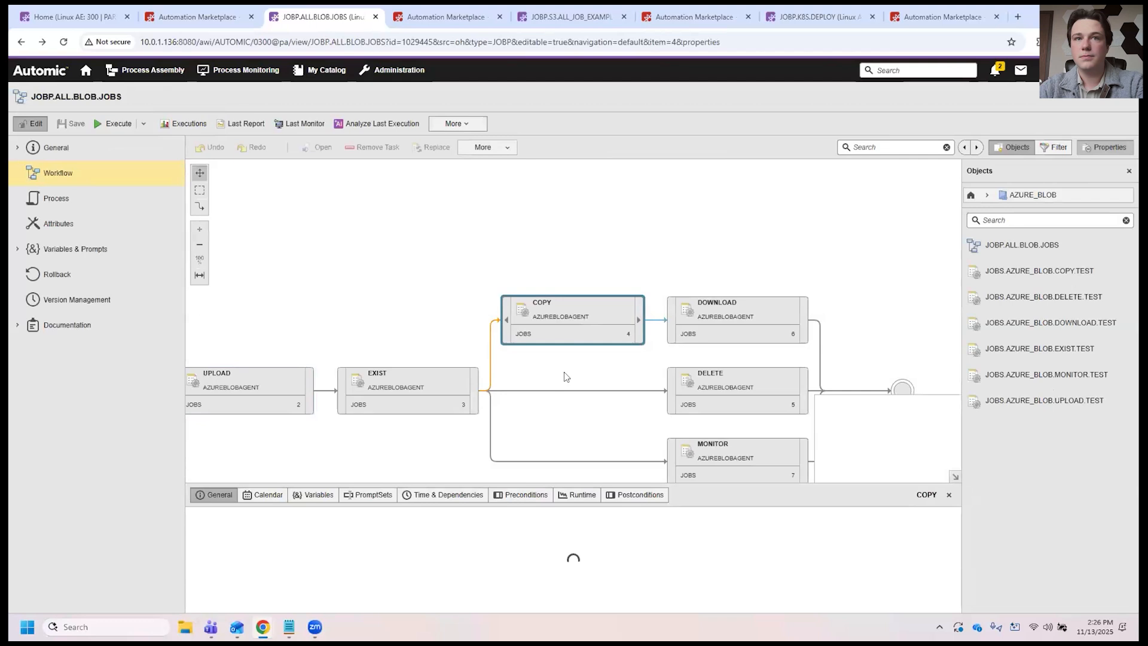
pyautogui.doubleClick(656, 273)
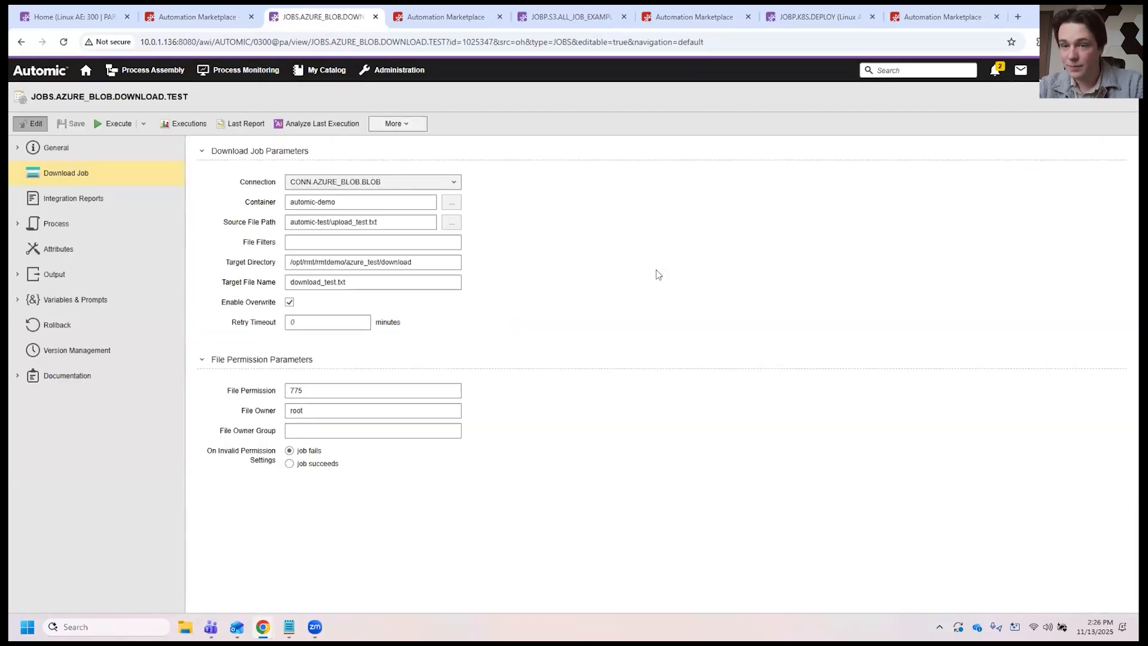
pyautogui.tripleClick(391, 223)
pyautogui.click(395, 222)
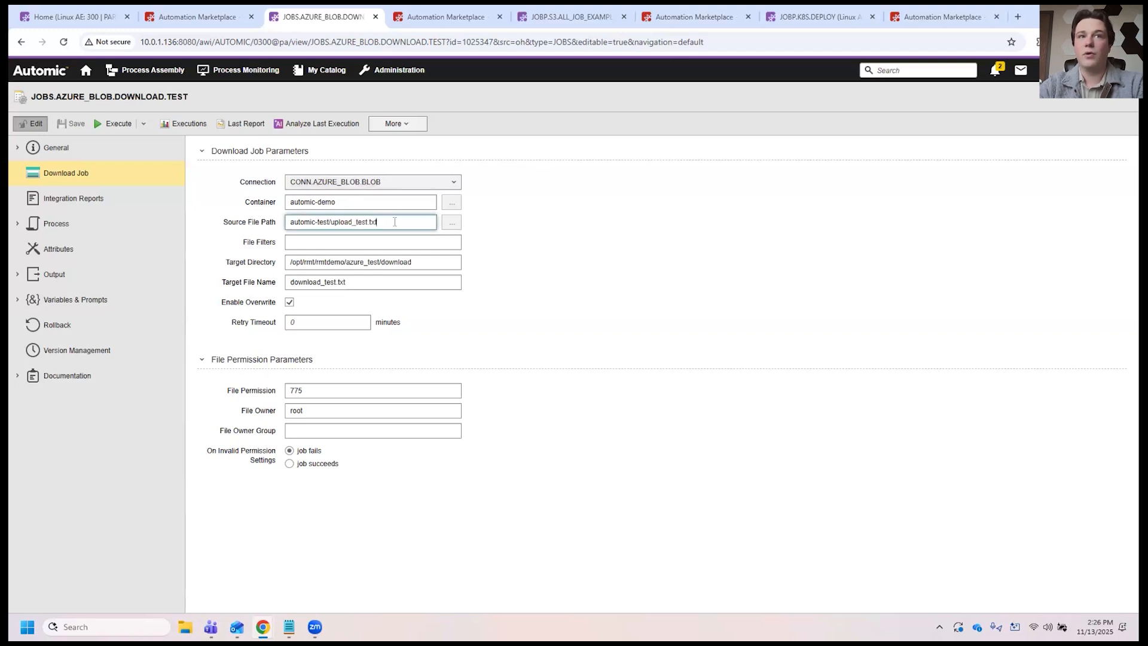
# Step: Examine the download job's File Filters parameter alongside the file name in its source path
pyautogui.click(299, 241)
pyautogui.click(310, 240)
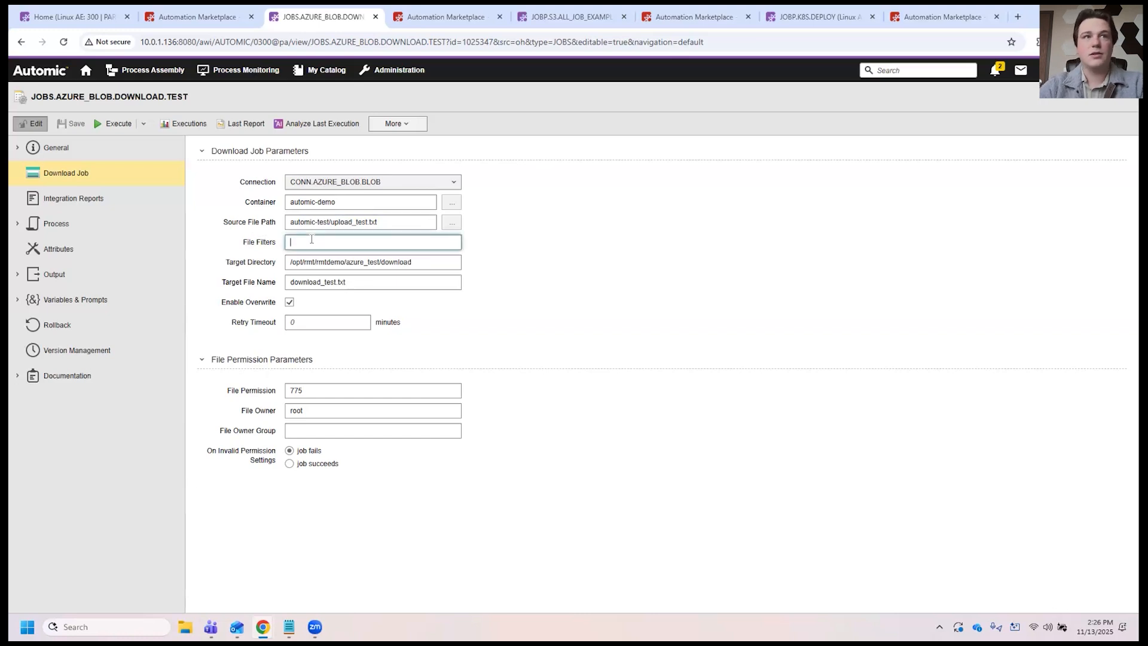
pyautogui.moveTo(396, 222); pyautogui.dragTo(338, 222)
pyautogui.click(360, 222)
# Step: Examine the download job's target directory path
pyautogui.moveTo(280, 262); pyautogui.dragTo(220, 263)
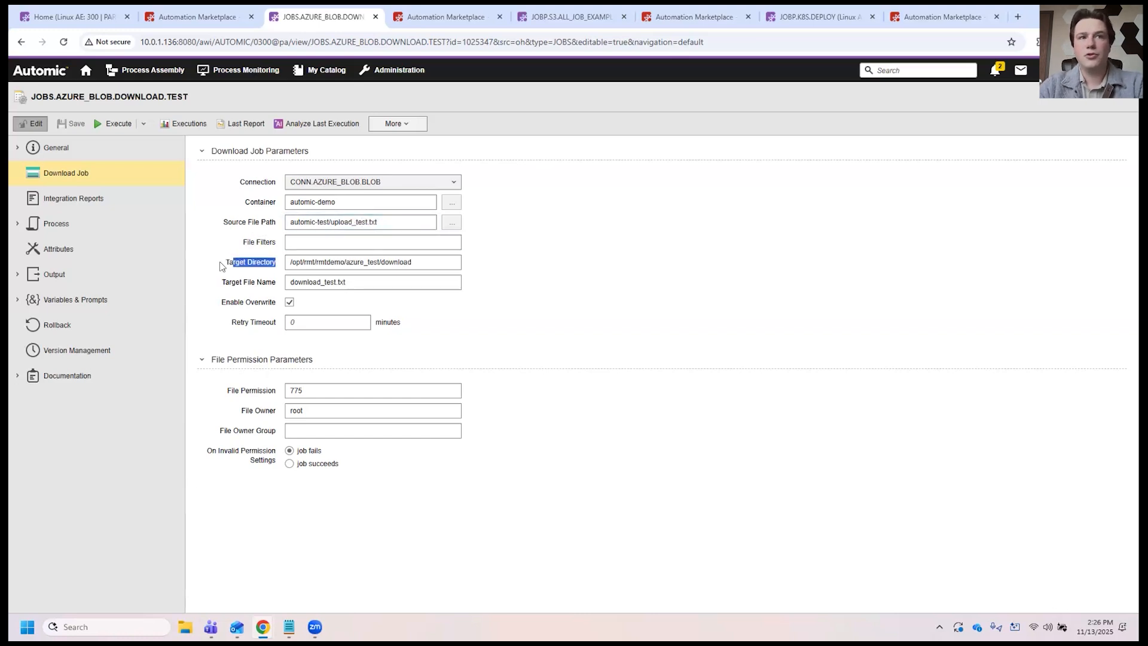
pyautogui.click(289, 263)
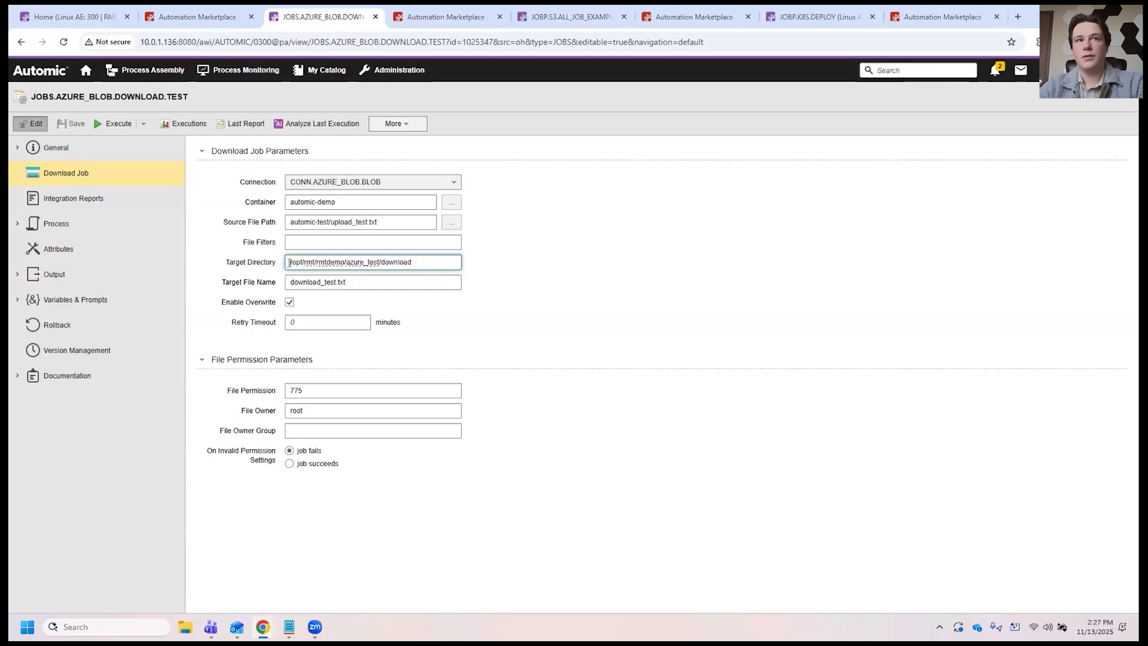
pyautogui.moveTo(289, 263)
pyautogui.mouseDown()
pyautogui.moveTo(423, 268)
pyautogui.moveTo(289, 263)
pyautogui.mouseUp()
pyautogui.click(410, 263)
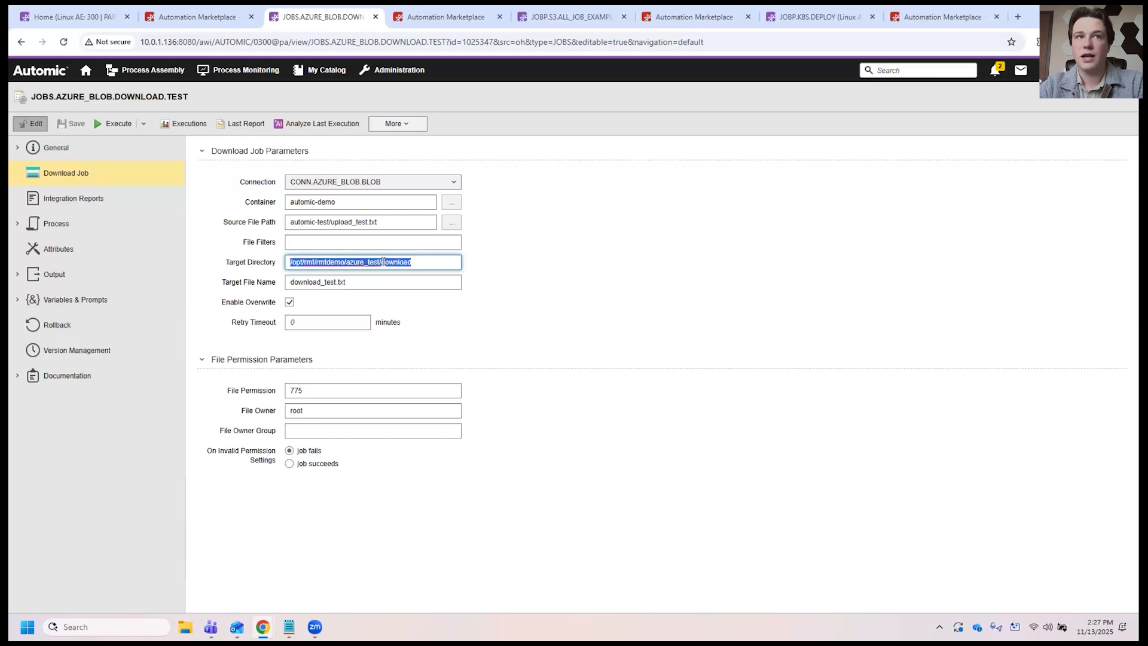
pyautogui.click(383, 262)
# Step: Compare the download job's target file name with its source file name, and check the Enable Overwrite option
pyautogui.click(366, 282)
pyautogui.moveTo(350, 281); pyautogui.dragTo(282, 283)
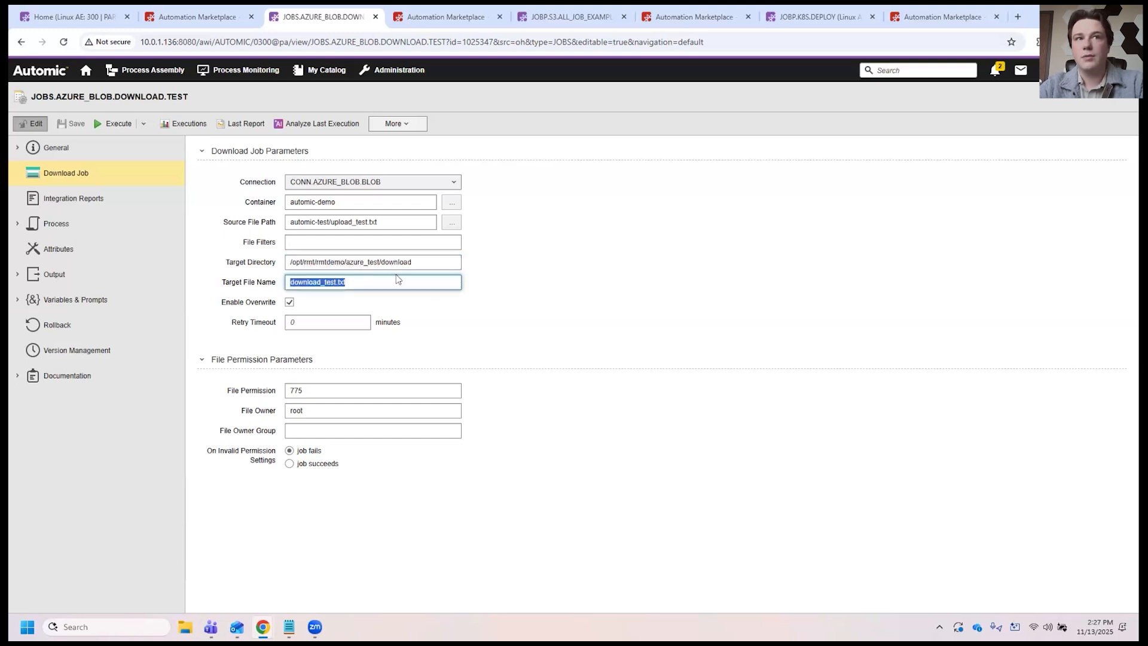
pyautogui.moveTo(376, 222); pyautogui.dragTo(330, 223)
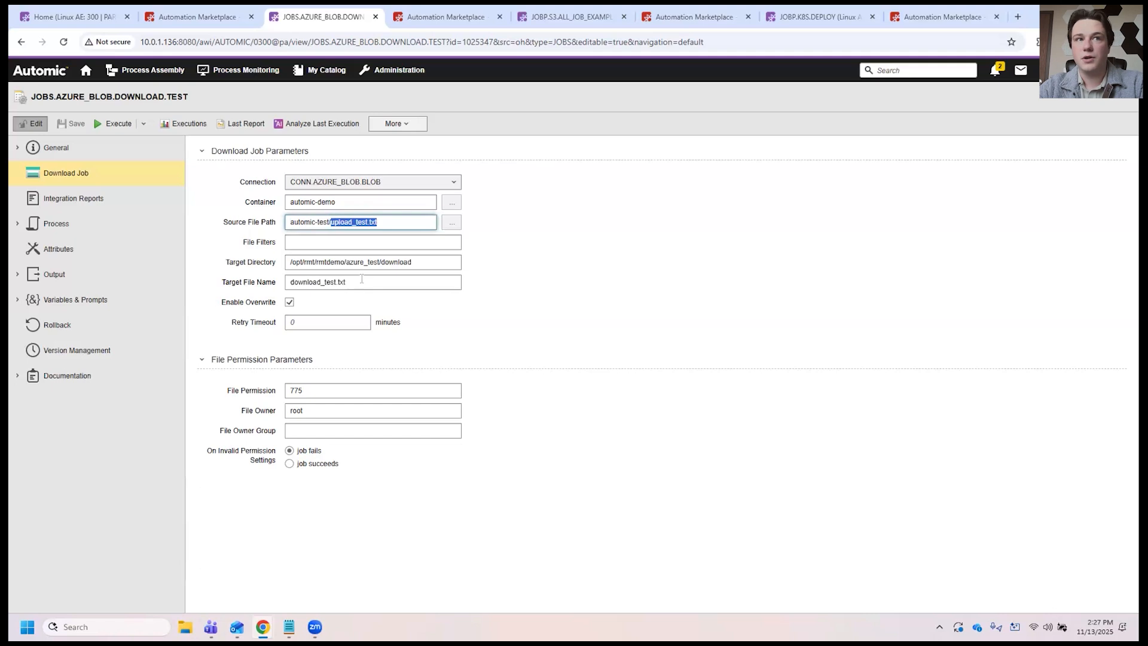
pyautogui.moveTo(288, 282); pyautogui.dragTo(370, 254)
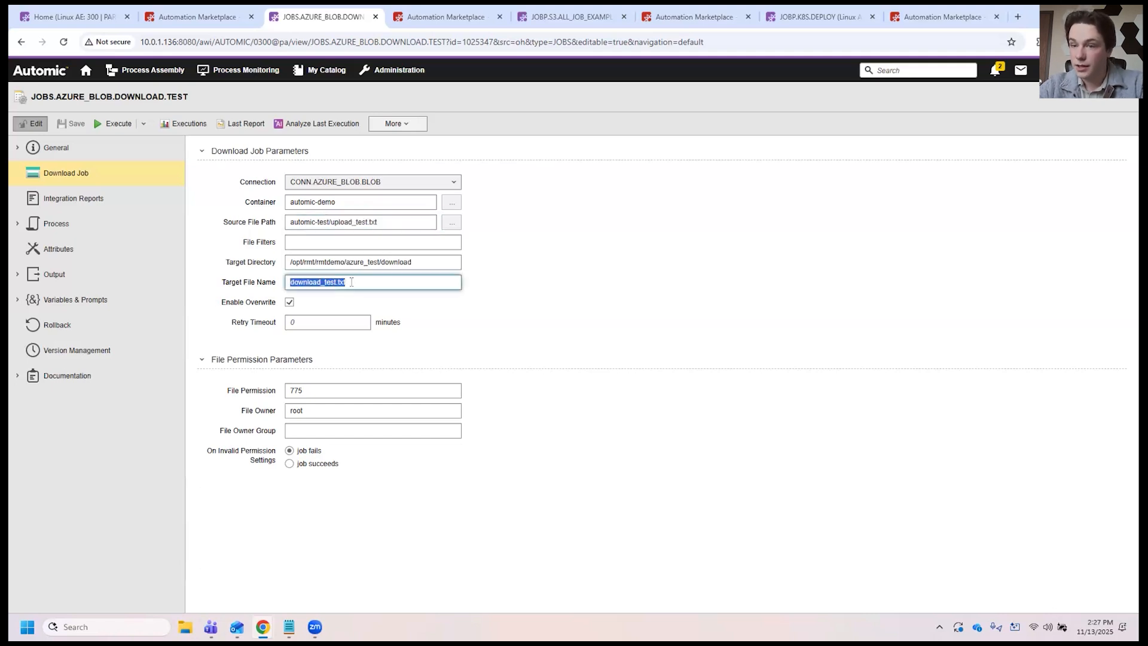
pyautogui.moveTo(333, 305); pyautogui.dragTo(210, 307)
pyautogui.click(321, 301)
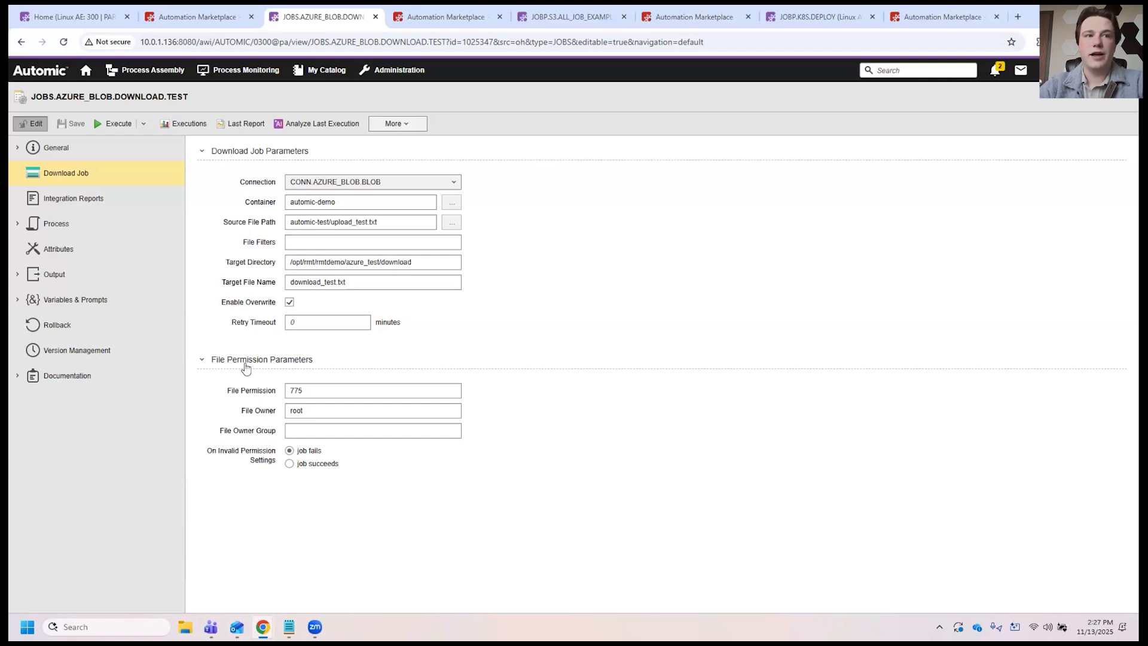
# Step: Examine the download job's File Permission value without changing it
pyautogui.click(312, 390)
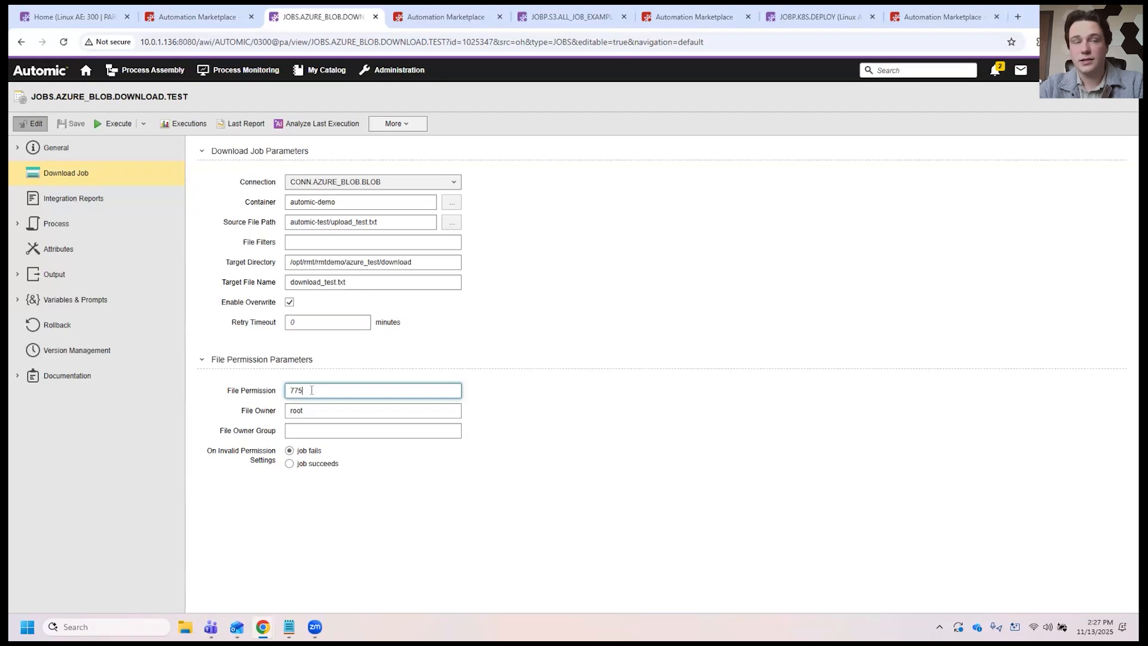
pyautogui.doubleClick(311, 390)
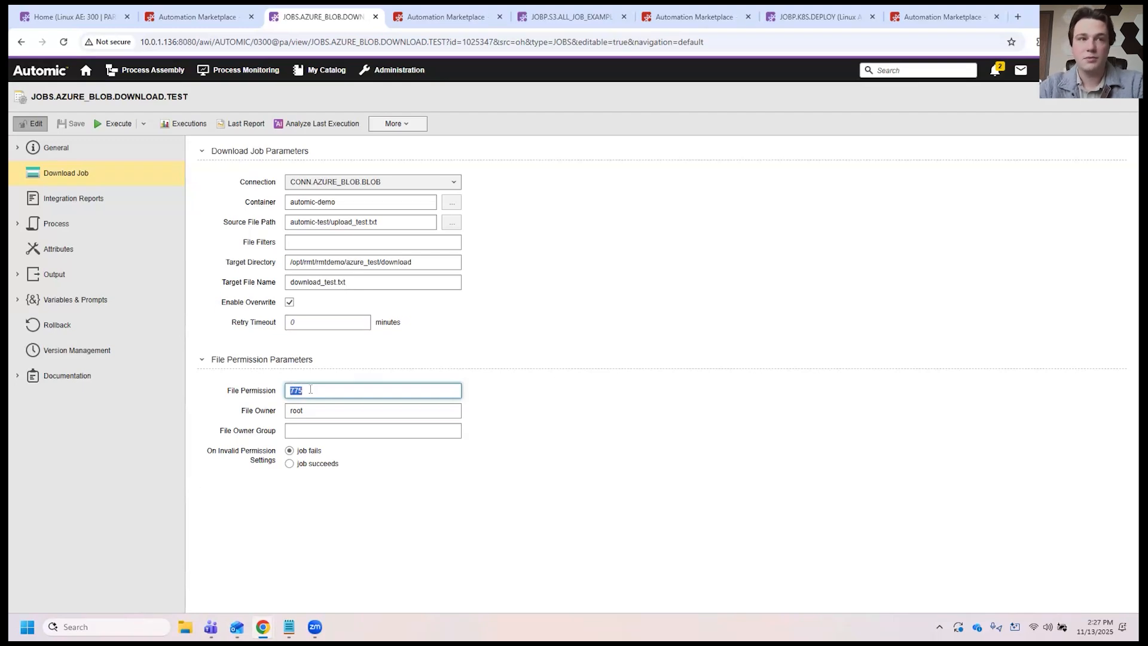
pyautogui.press('Tab')
pyautogui.press('Tab')
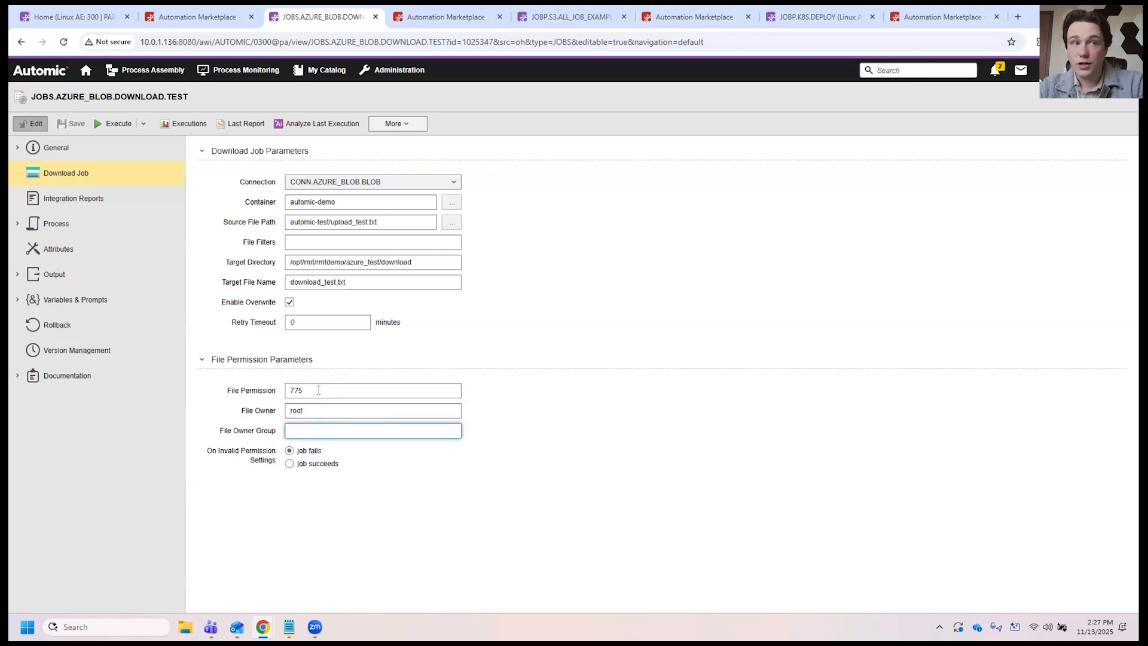
pyautogui.doubleClick(318, 390)
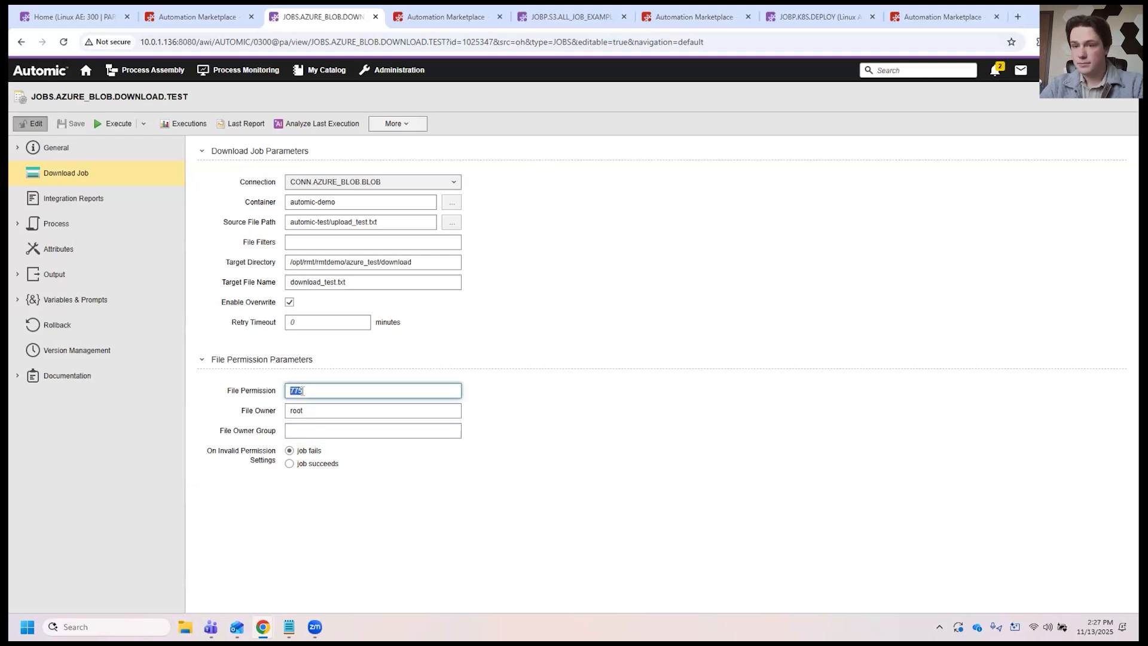
# Step: Examine the download job's File Owner, File Owner Group and On Invalid Permission Settings parameters
pyautogui.click(320, 409)
pyautogui.moveTo(320, 409); pyautogui.dragTo(262, 411)
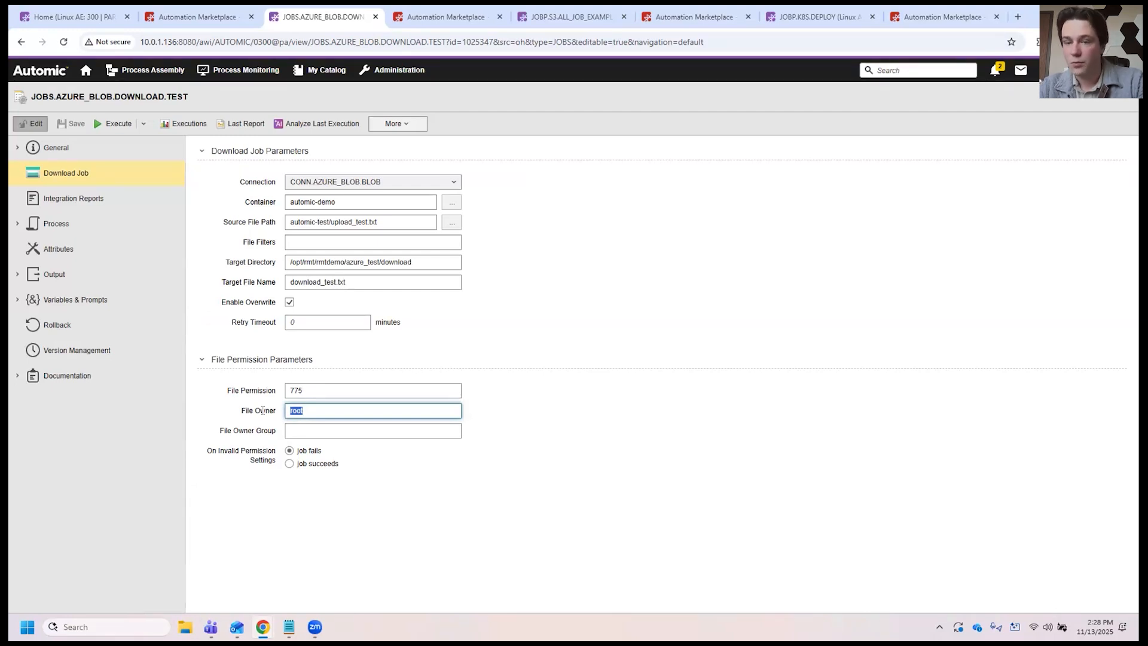
pyautogui.click(324, 427)
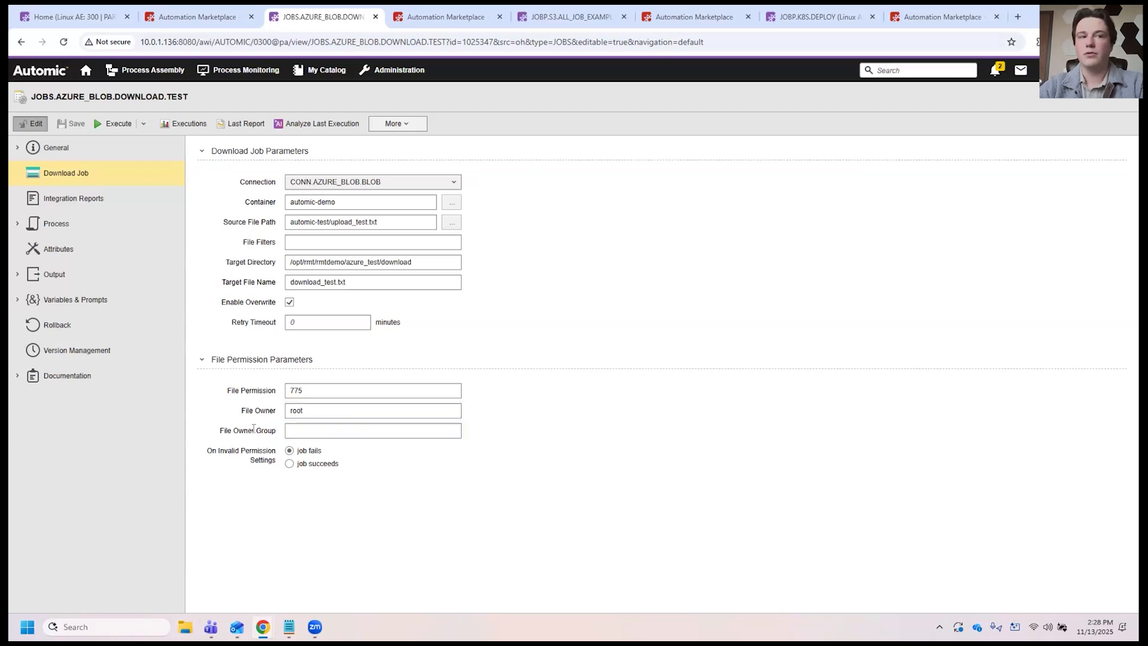
pyautogui.moveTo(208, 450); pyautogui.dragTo(278, 460)
pyautogui.click(300, 453)
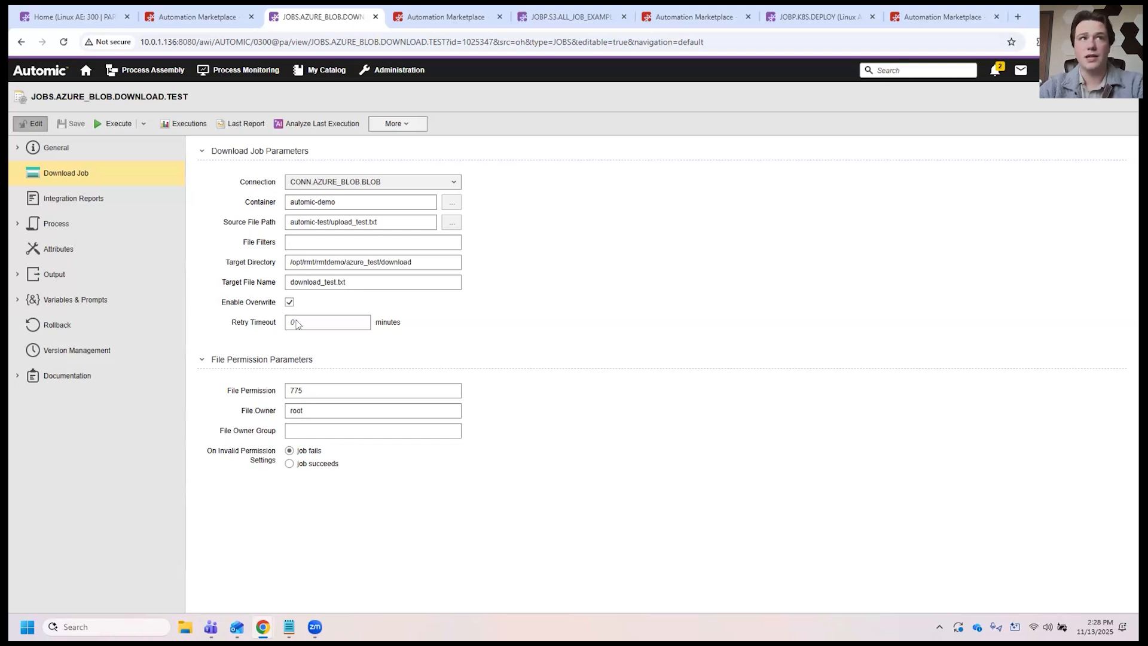
# Step: Return to the workflow, open the DELETE job and check its container and the file in its source path
pyautogui.click(21, 41)
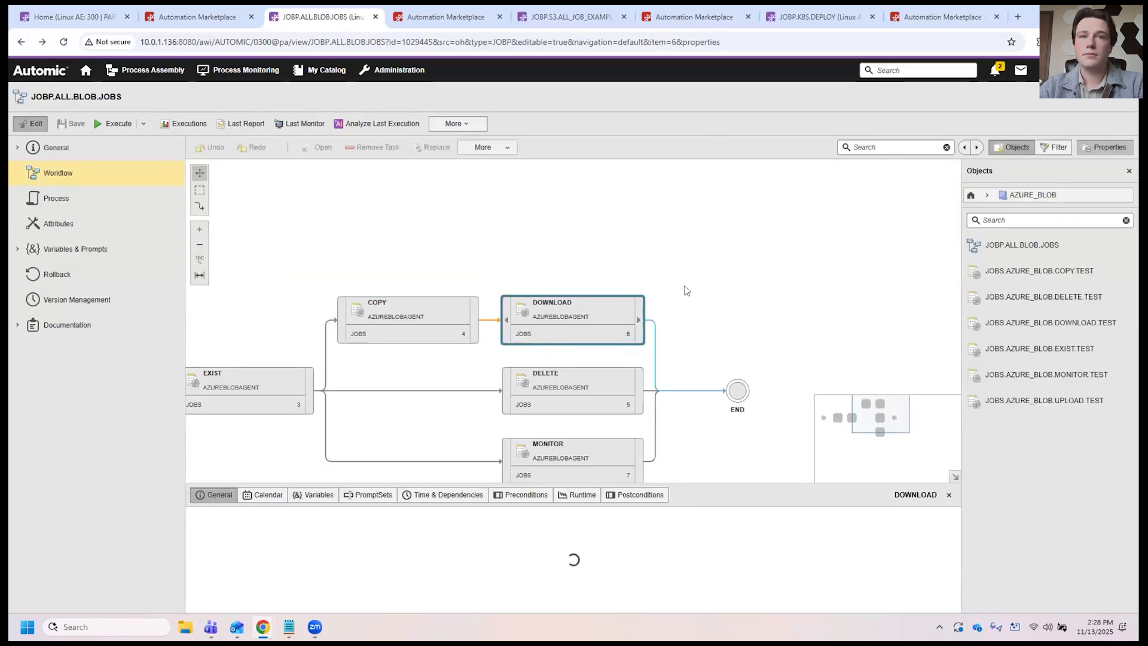
pyautogui.doubleClick(583, 314)
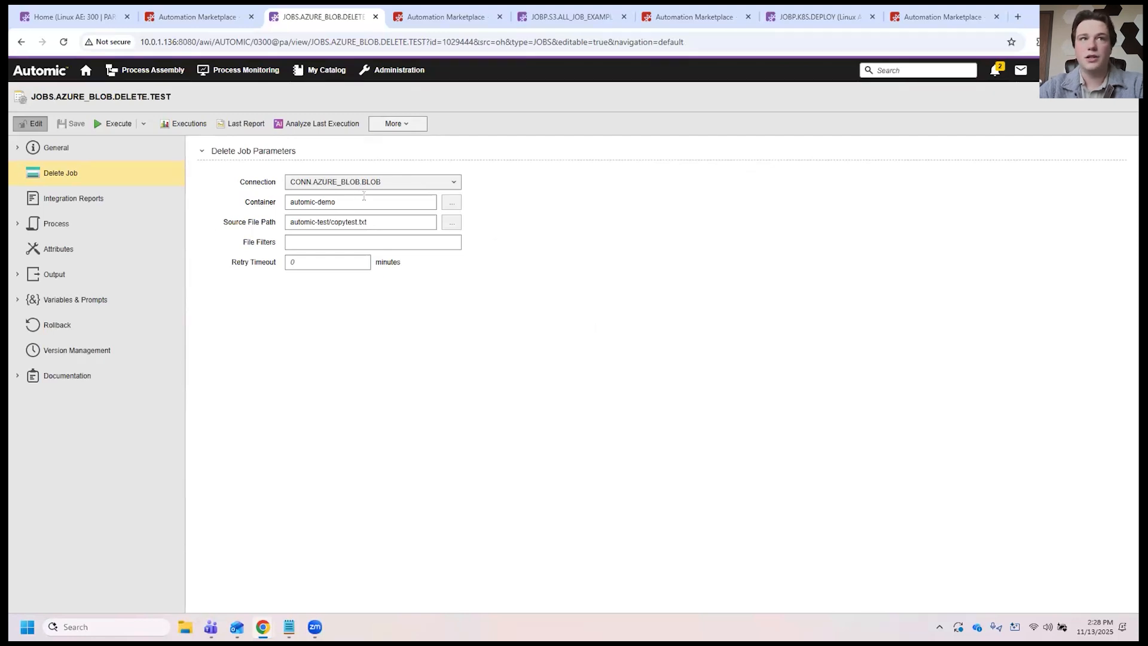
pyautogui.moveTo(366, 203); pyautogui.dragTo(211, 203)
pyautogui.moveTo(395, 220); pyautogui.dragTo(214, 222)
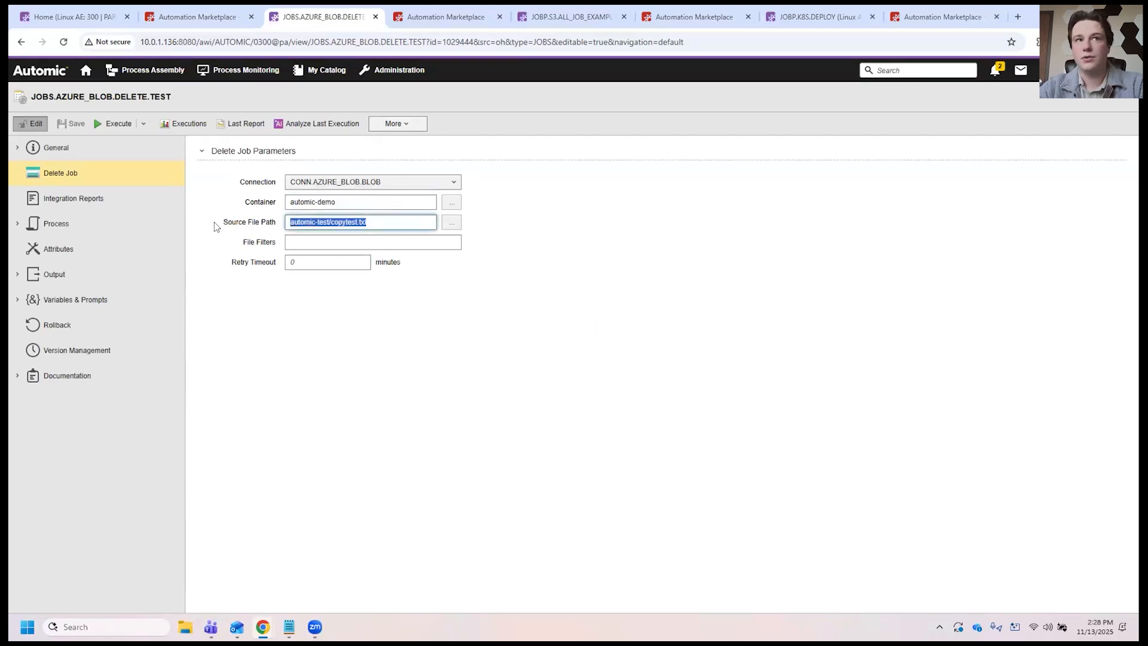
pyautogui.moveTo(367, 222); pyautogui.dragTo(331, 222)
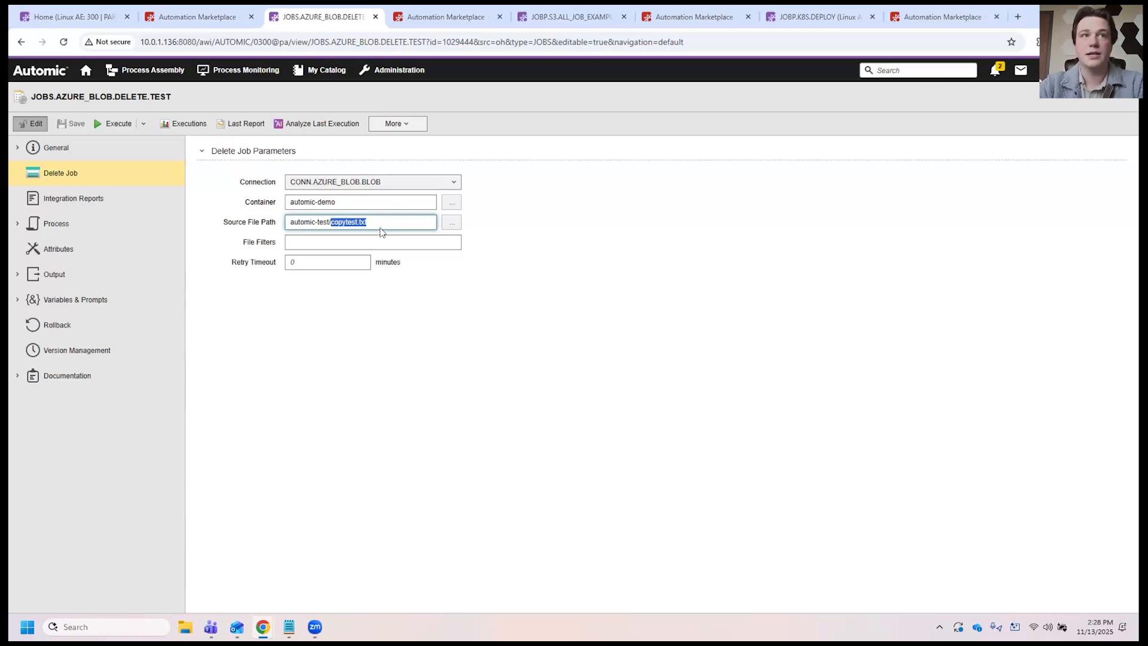
pyautogui.click(203, 201)
# Step: Return to the workflow, open the MONITOR job and review the Monitor Job Type options, keeping GENERATE selected
pyautogui.click(21, 42)
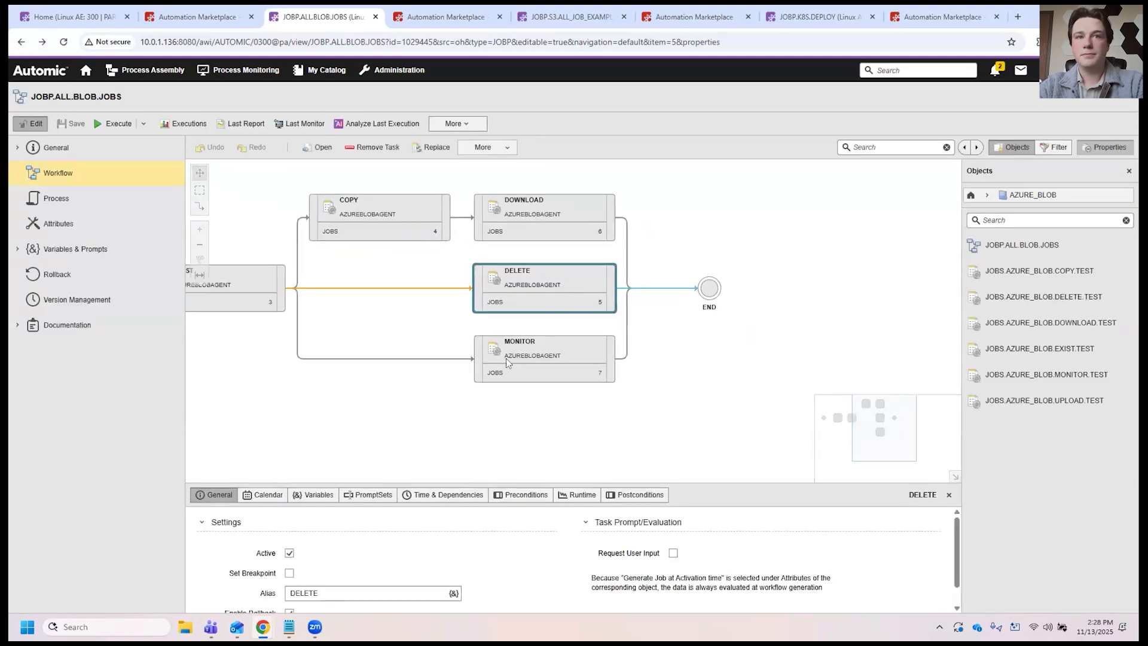
pyautogui.doubleClick(506, 358)
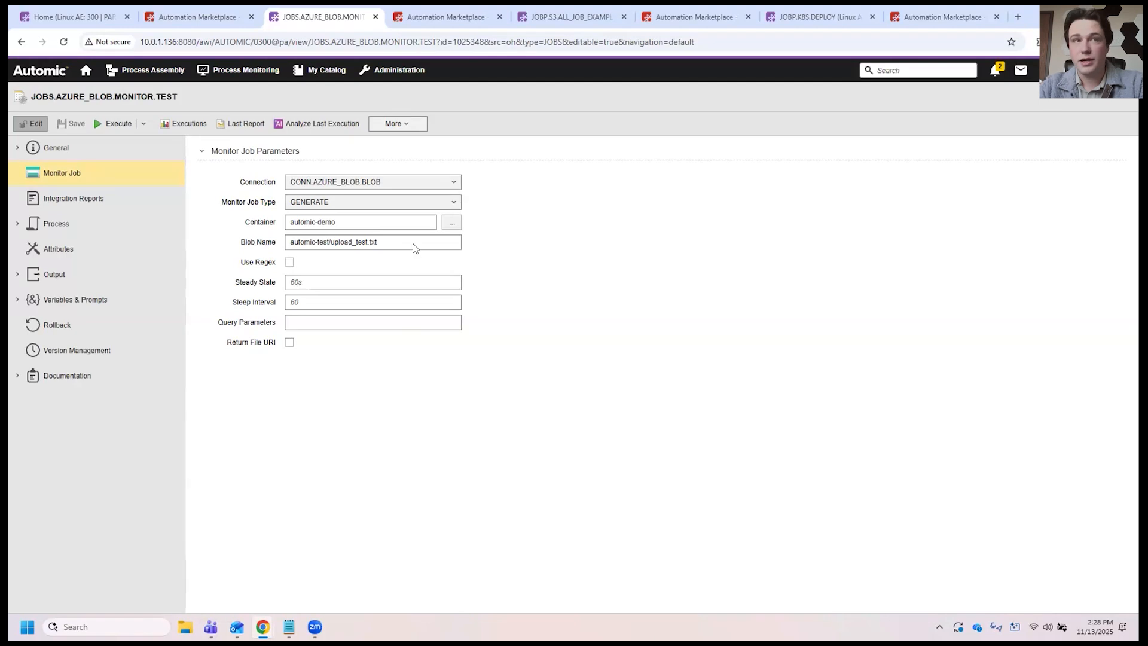
pyautogui.click(384, 209)
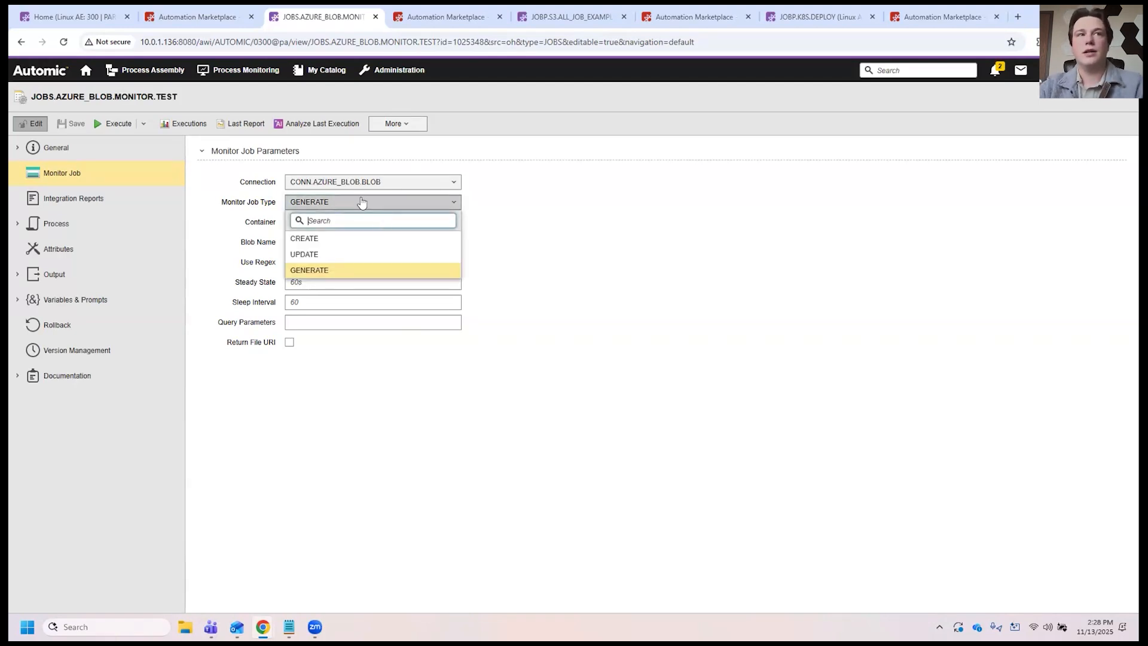
pyautogui.moveTo(276, 202); pyautogui.dragTo(221, 202)
pyautogui.click(317, 202)
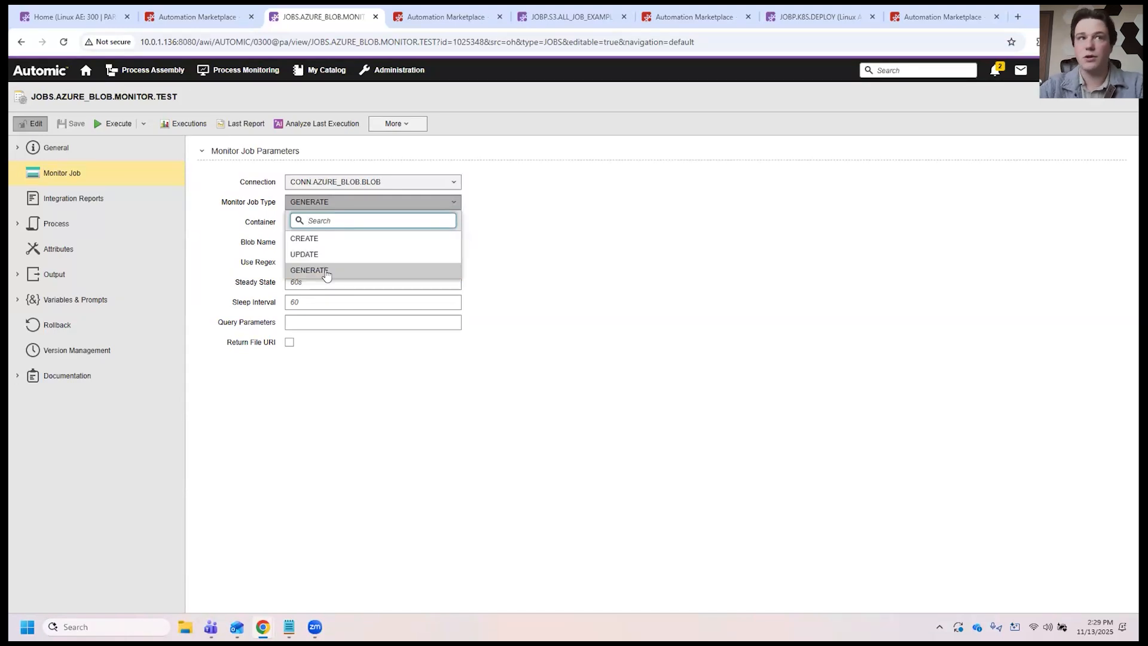
pyautogui.click(326, 272)
# Step: Check the monitor job's container, the file in its Blob Name and the Use Regex option
pyautogui.tripleClick(323, 221)
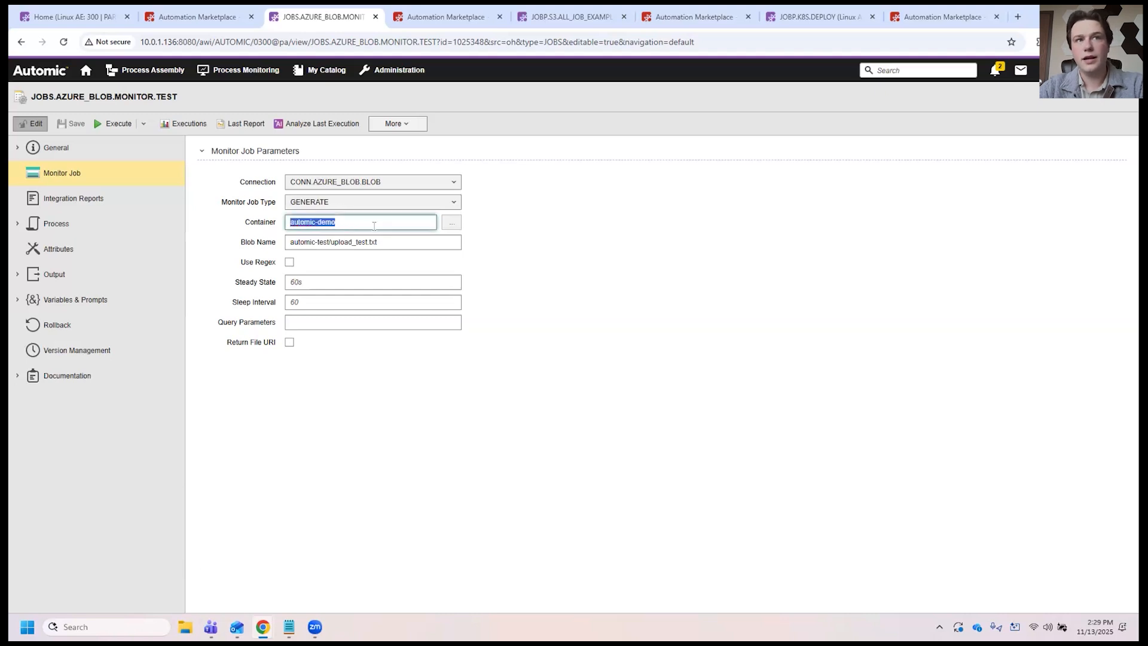
pyautogui.click(389, 242)
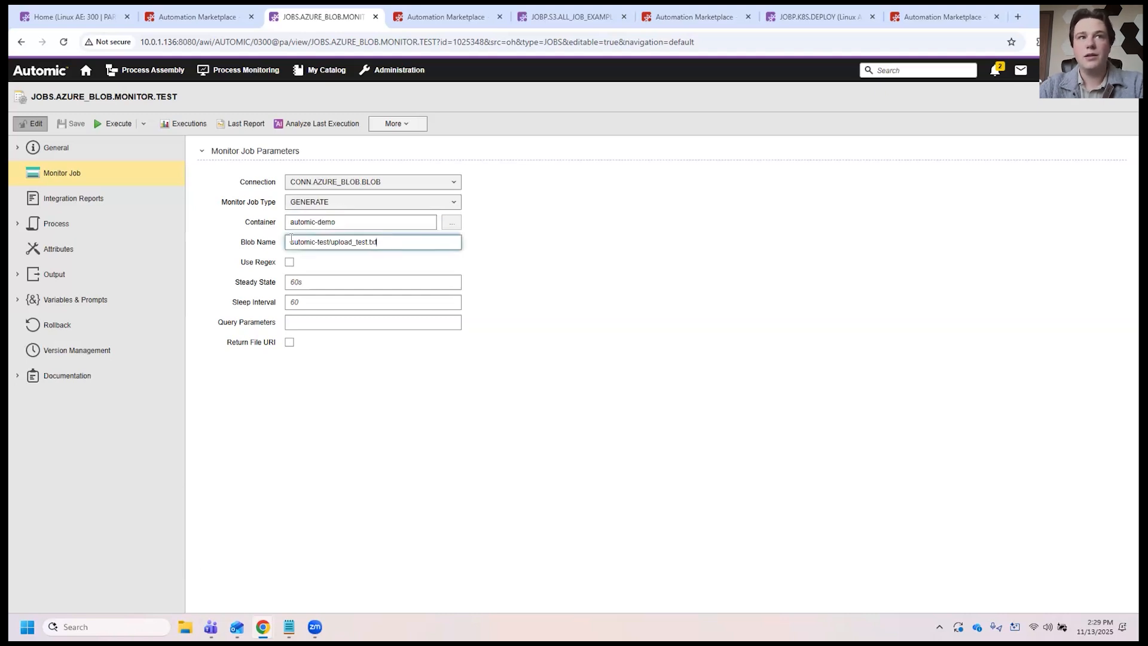
pyautogui.moveTo(382, 241); pyautogui.dragTo(331, 242)
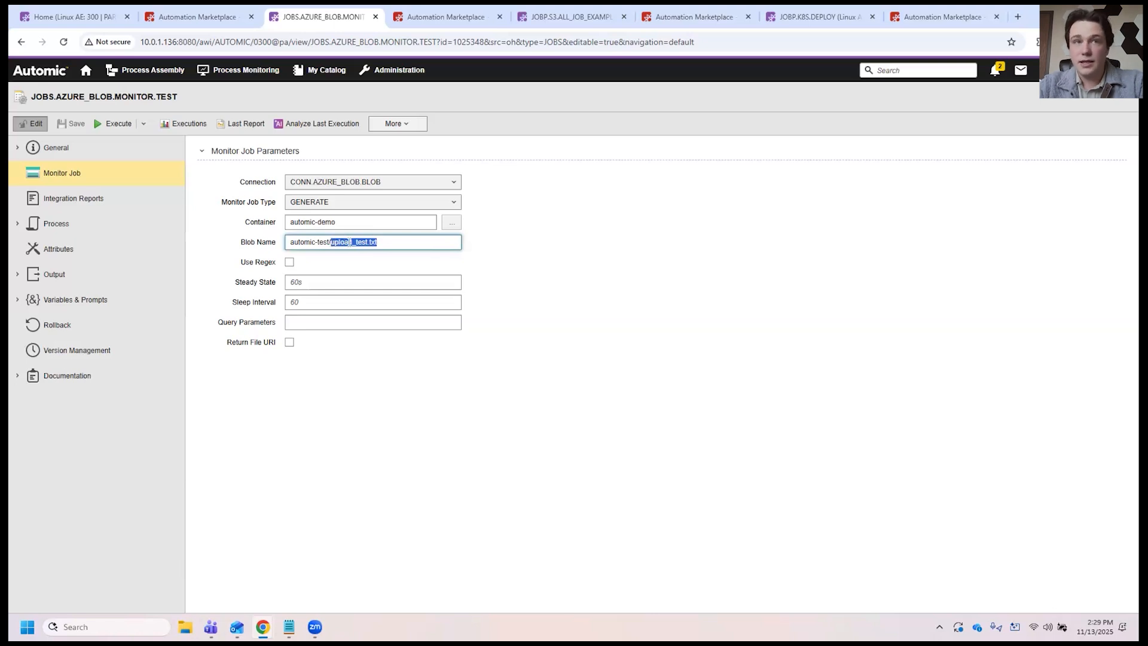
pyautogui.click(257, 259)
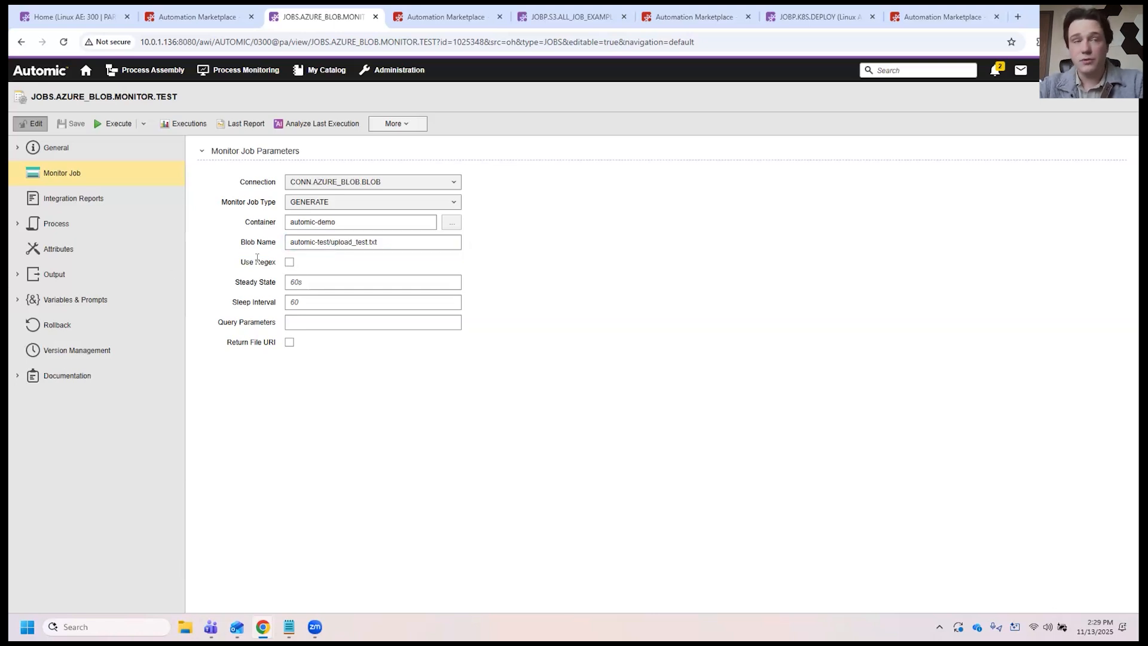
# Step: Examine the monitor job's Steady State and Sleep Interval parameters without changing them
pyautogui.click(291, 283)
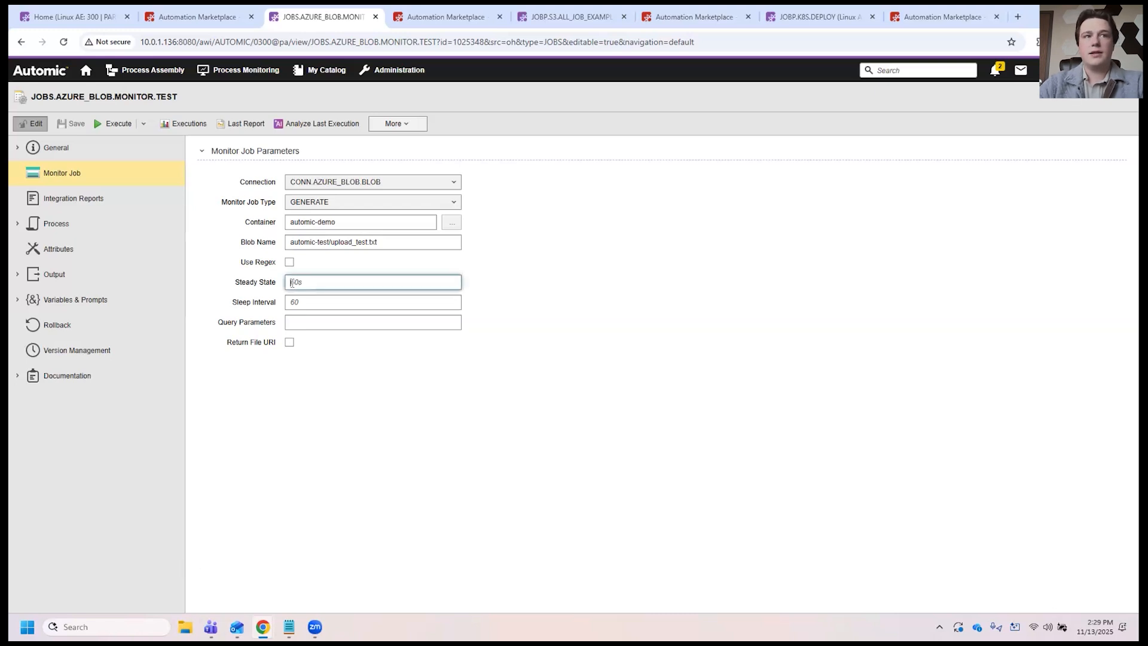
pyautogui.moveTo(278, 282); pyautogui.dragTo(229, 282)
pyautogui.click(230, 281)
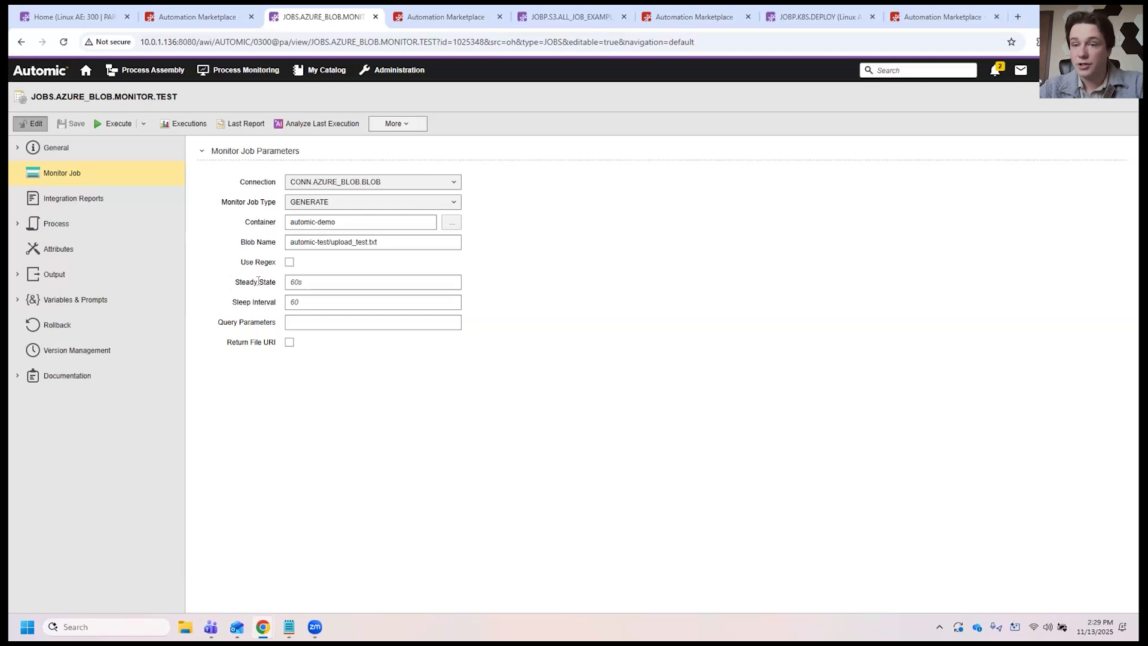
pyautogui.click(300, 281)
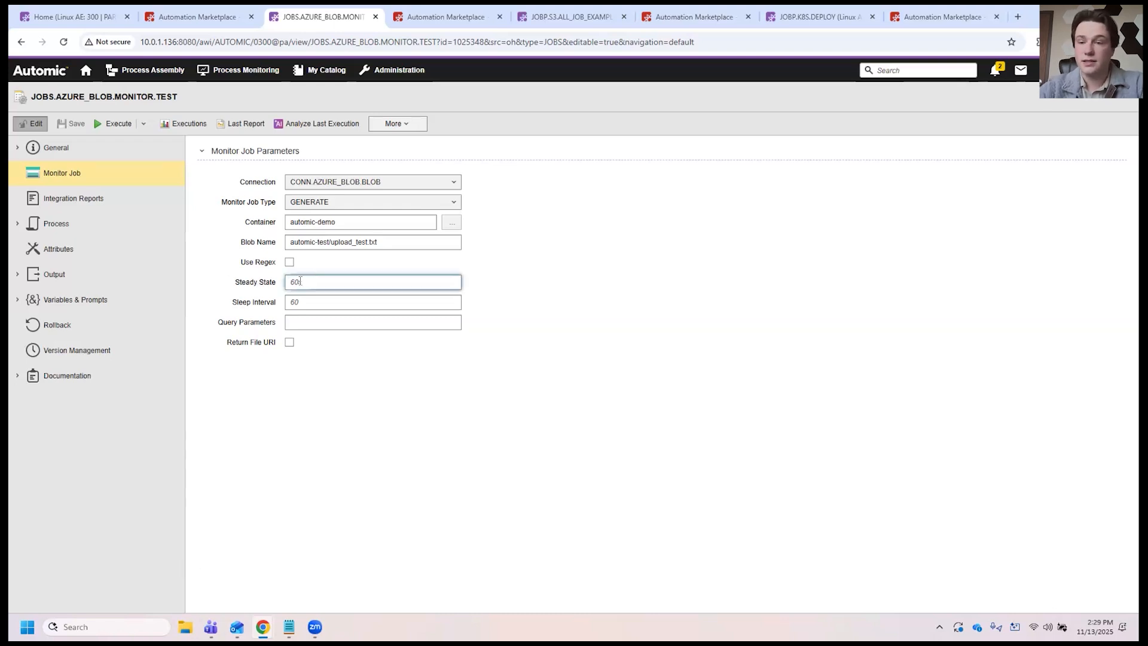
pyautogui.moveTo(222, 304); pyautogui.dragTo(316, 302)
pyautogui.click(317, 301)
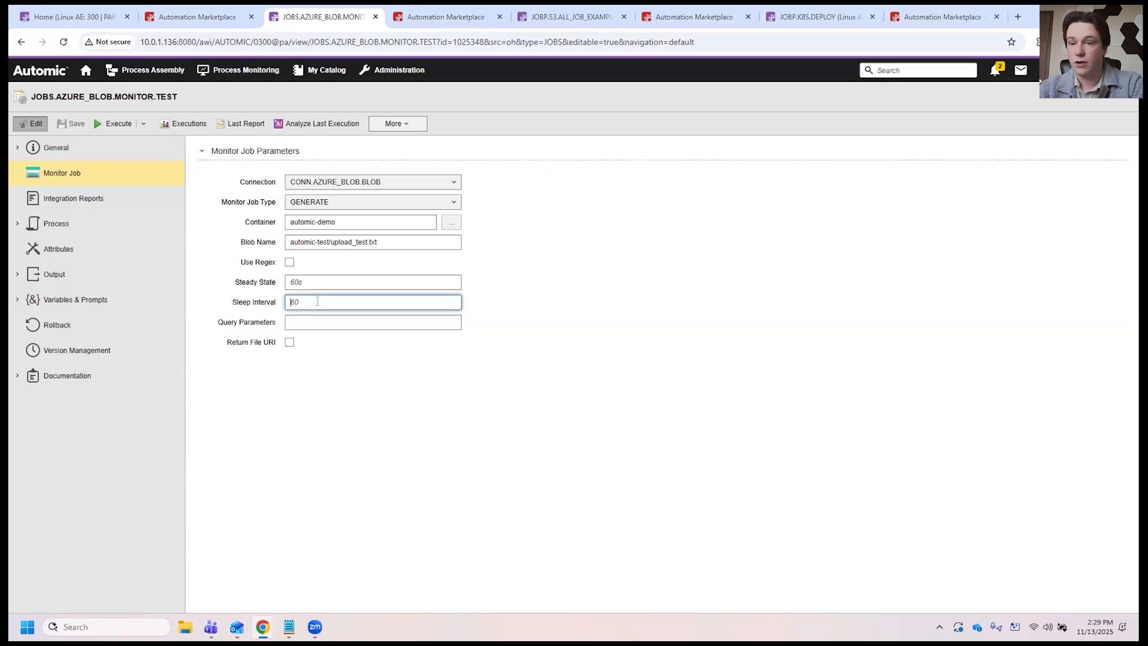
# Step: Examine the monitor job's Query Parameters and Return File URI settings
pyautogui.click(303, 321)
pyautogui.moveTo(276, 326); pyautogui.dragTo(206, 320)
pyautogui.click(236, 322)
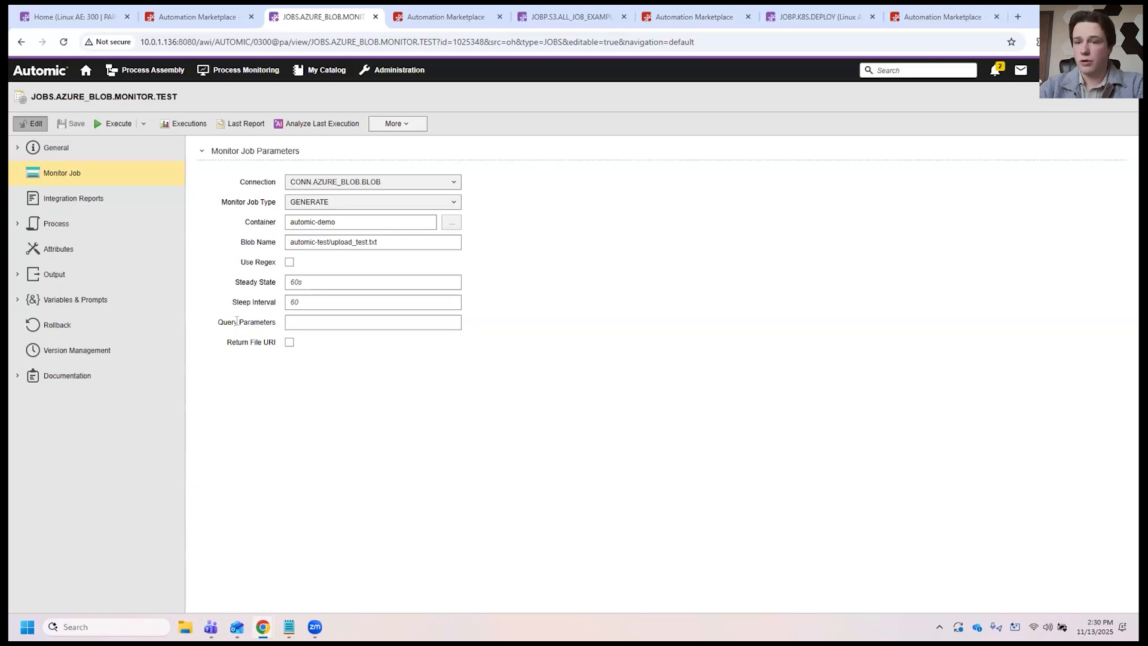
pyautogui.tripleClick(271, 341)
pyautogui.click(276, 348)
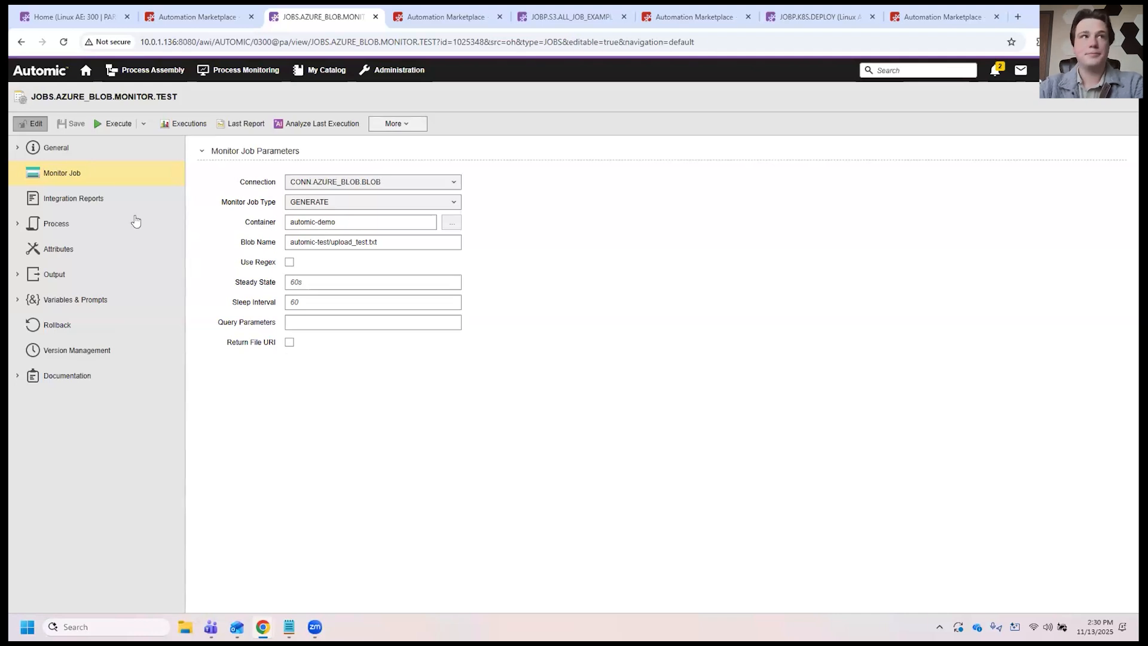
# Step: Return to the JOBP.ALL.BLOB.JOBS workflow and execute it
pyautogui.click(21, 42)
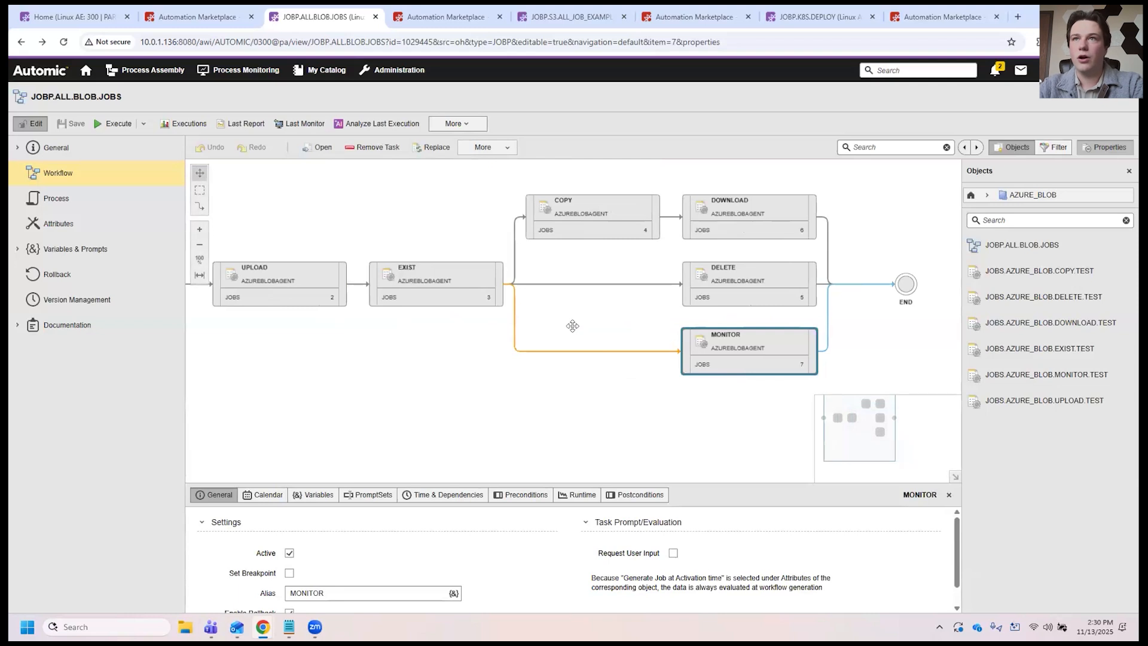
pyautogui.moveTo(573, 325); pyautogui.dragTo(642, 335)
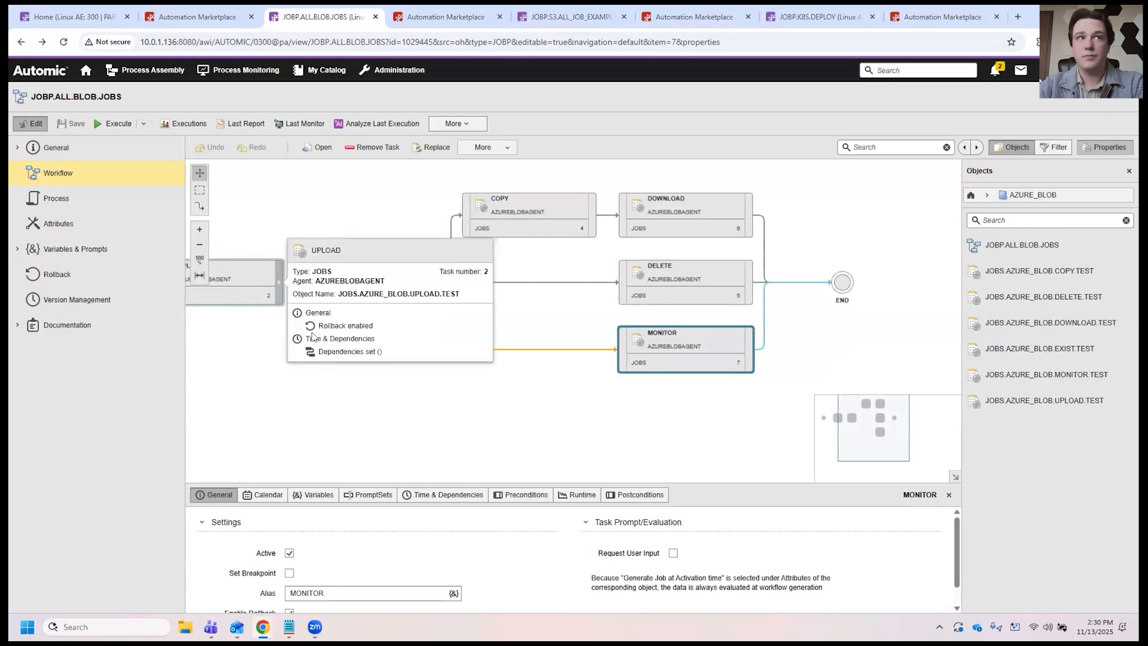
pyautogui.click(113, 123)
pyautogui.click(593, 354)
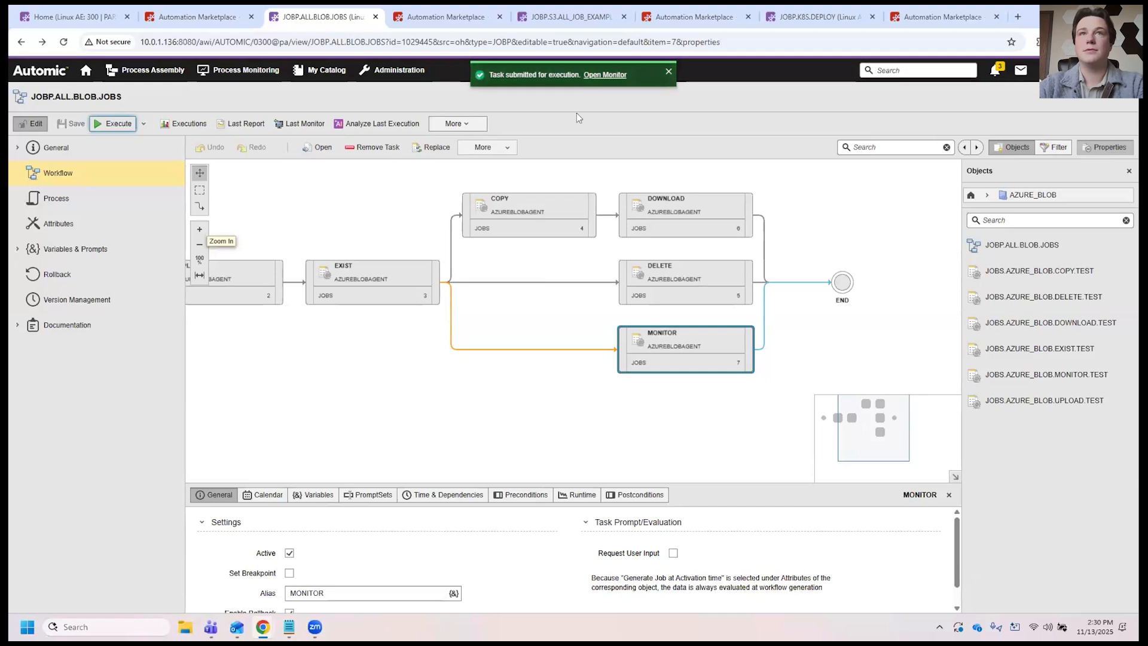
# Step: Open the monitor view of the submitted workflow run, refresh the task statuses and inspect the MONITOR task's details
pyautogui.click(605, 75)
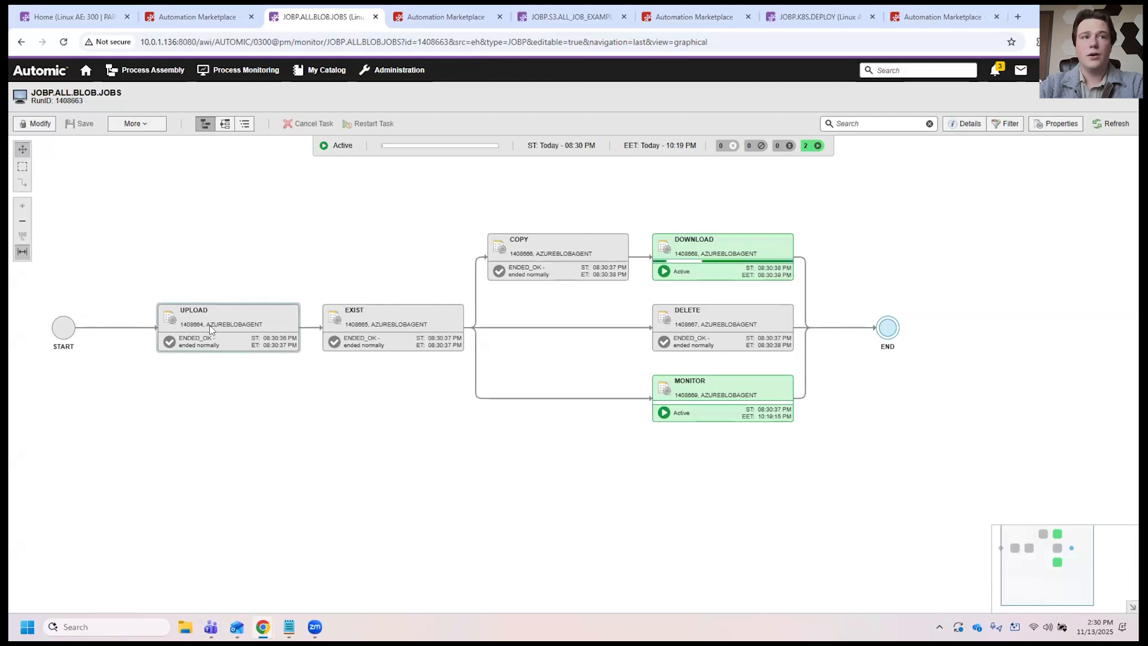
pyautogui.click(1100, 126)
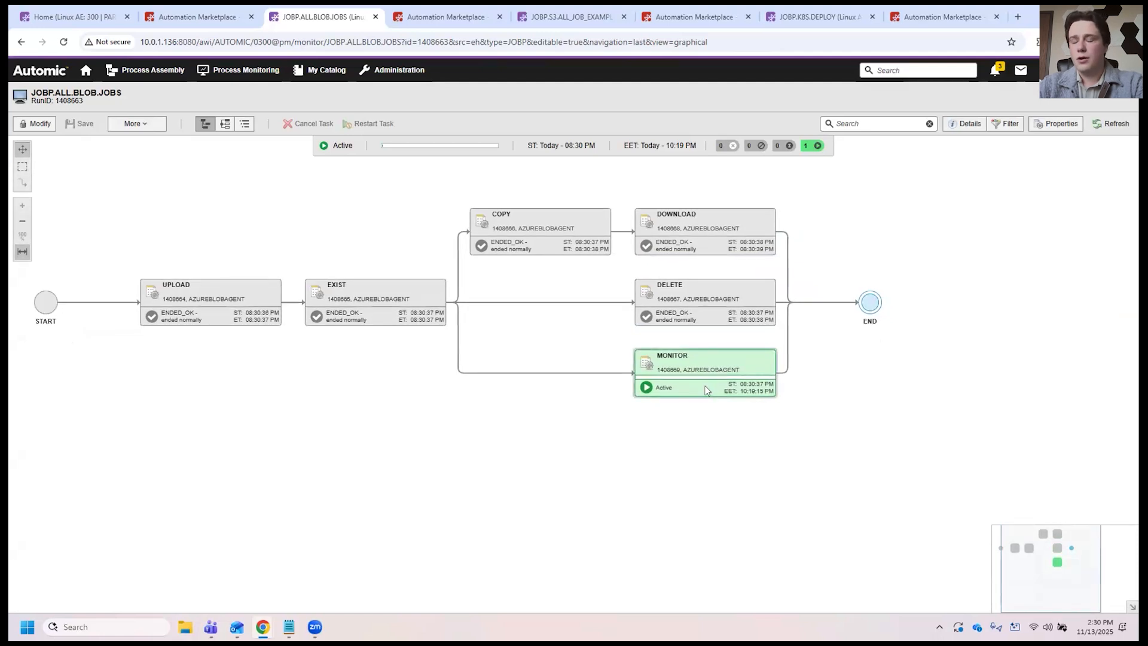
pyautogui.moveTo(707, 391)
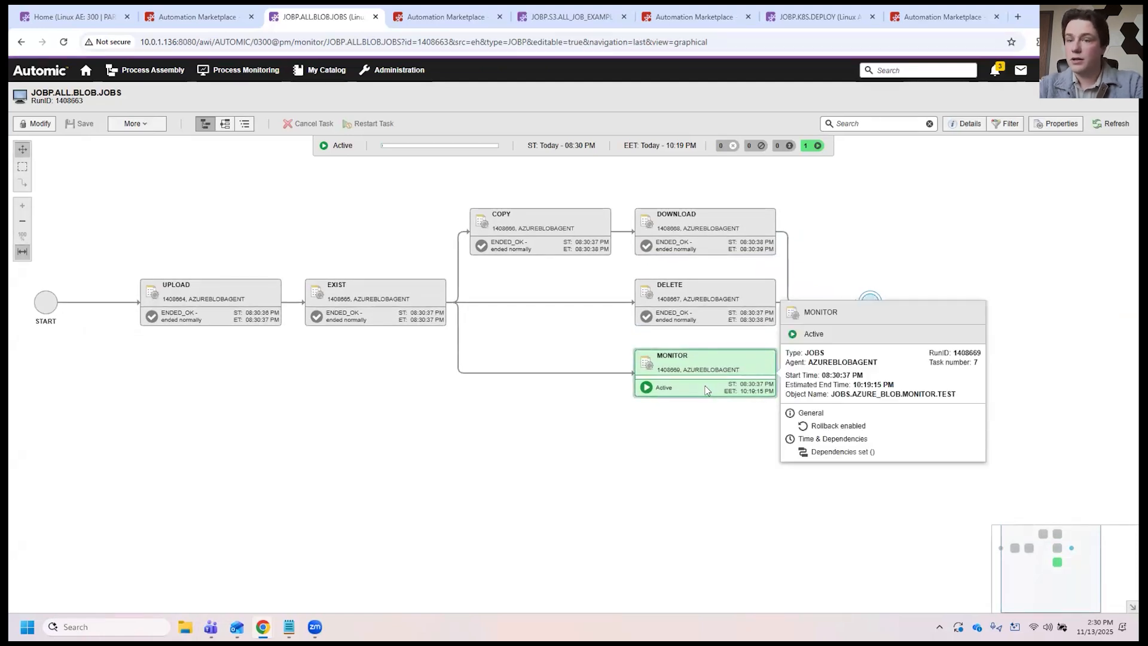